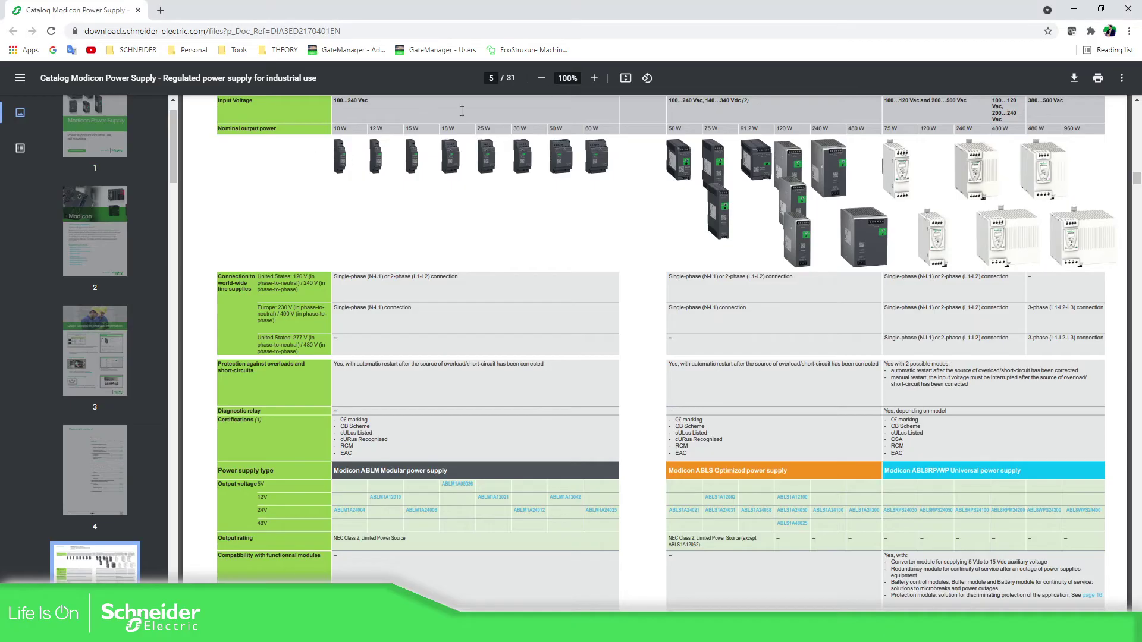
pyautogui.scroll(-1, 1067, 237)
pyautogui.scroll(5, 1067, 236)
pyautogui.scroll(20, 1067, 237)
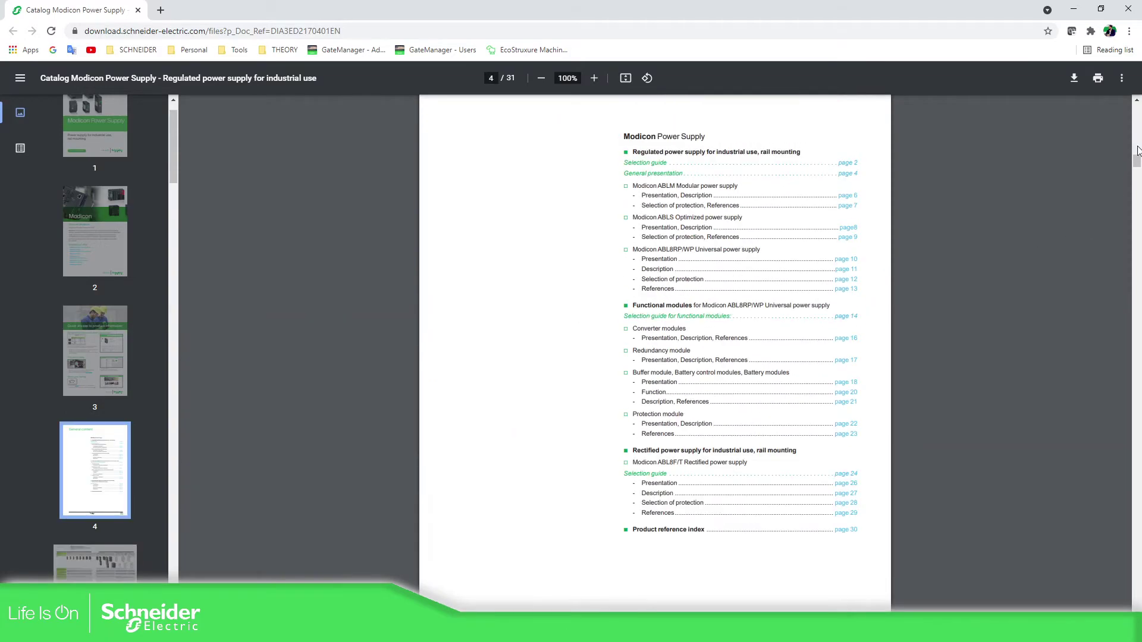
pyautogui.scroll(-15, 918, 182)
pyautogui.scroll(-20, 887, 450)
pyautogui.scroll(1, 897, 450)
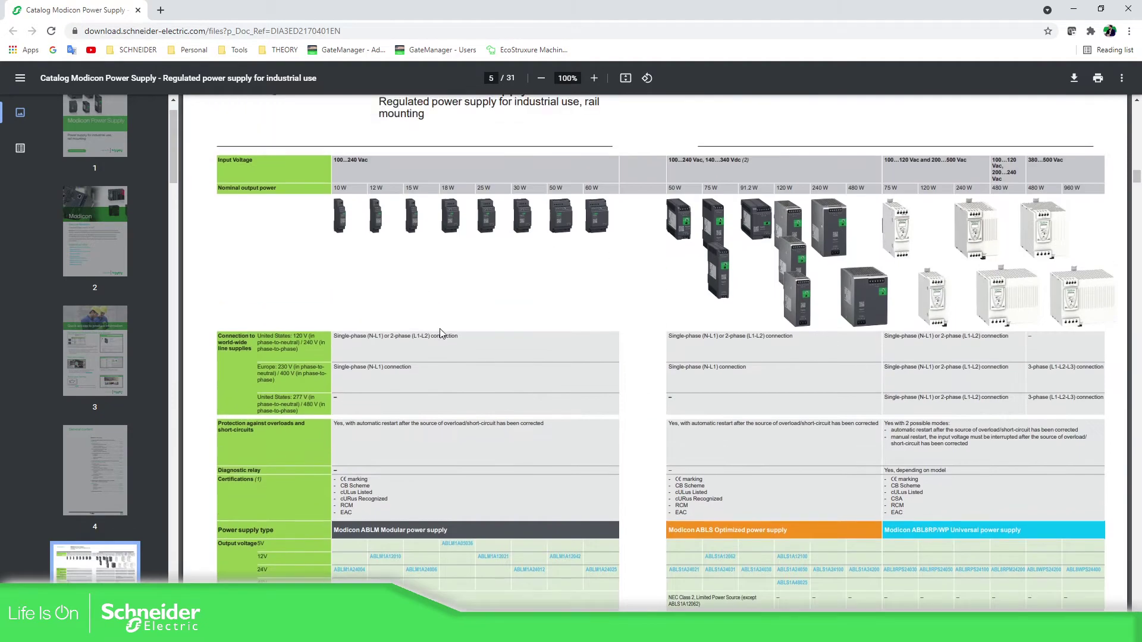
pyautogui.scroll(-3, 553, 410)
pyautogui.scroll(1, 642, 471)
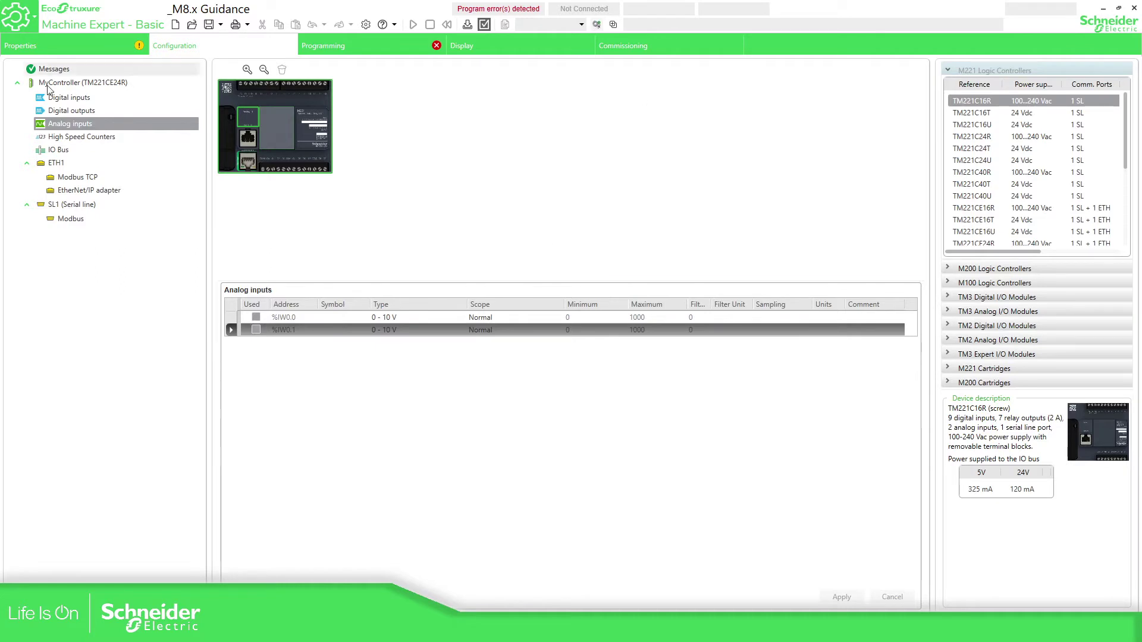
# Name analog input %IW0.0 AI_PRESSURE and keep its 0 - 10 V input type.
pyautogui.click(332, 318)
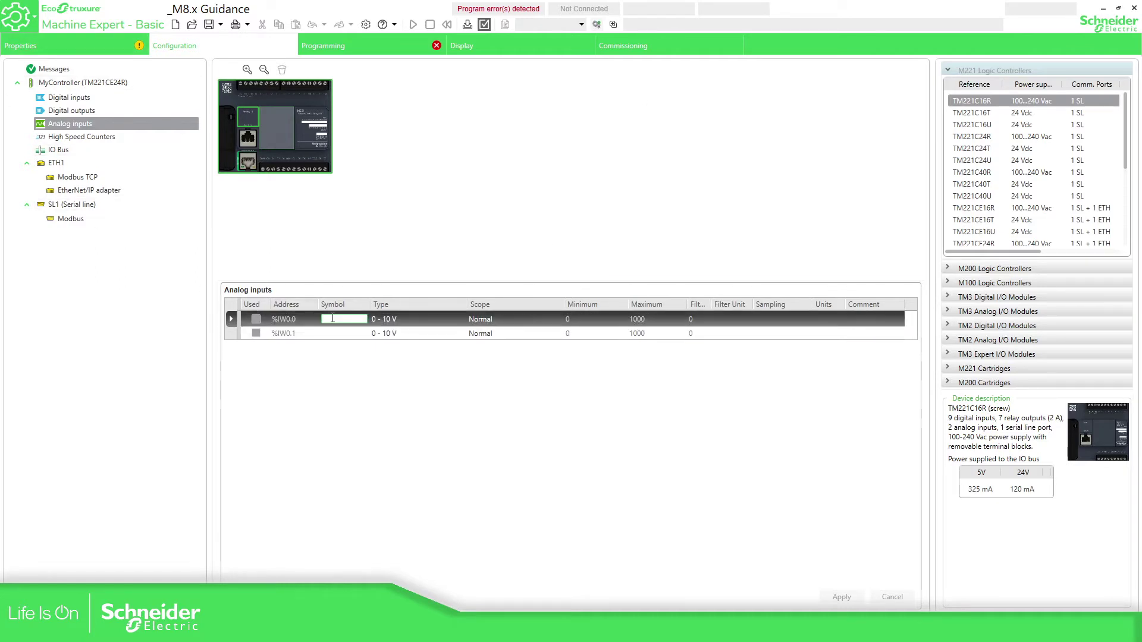
pyautogui.write('AI_PRESSURE')
pyautogui.press('Return')
pyautogui.click(425, 321)
pyautogui.click(399, 316)
pyautogui.click(388, 351)
# Keep %IW0.0 at Normal scope, minimum 0 and filter 0.
pyautogui.click(483, 318)
pyautogui.click(482, 319)
pyautogui.click(482, 330)
pyautogui.click(579, 318)
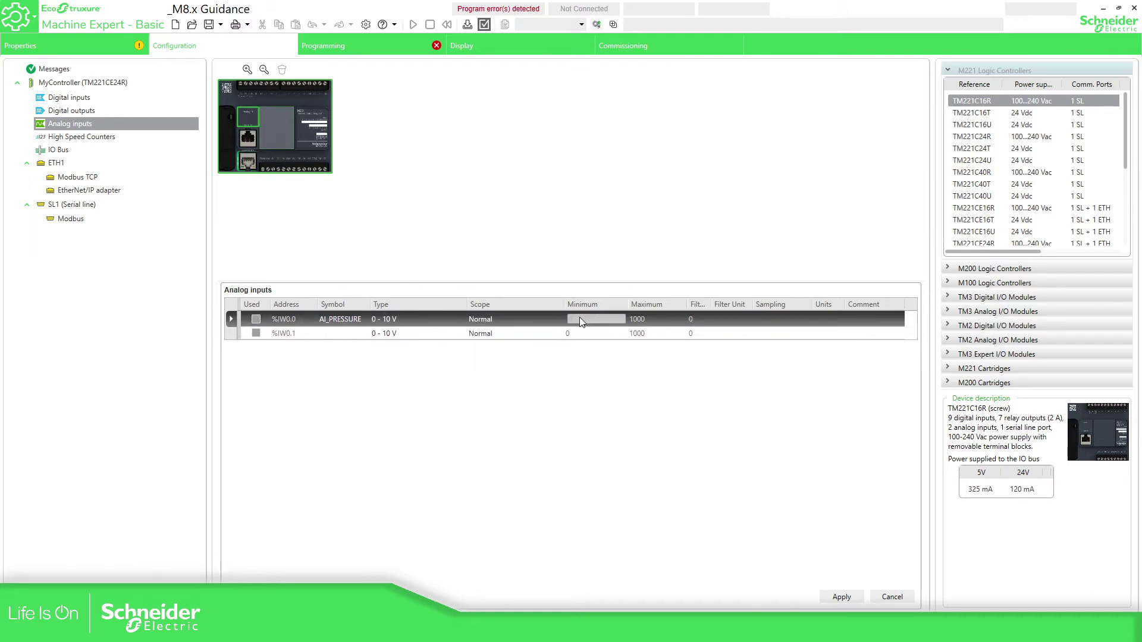
pyautogui.click(666, 321)
pyautogui.click(707, 321)
pyautogui.click(715, 323)
# Give %IW0.0 the comment 'AI Pressure 0..250' and apply the analog input changes.
pyautogui.click(866, 319)
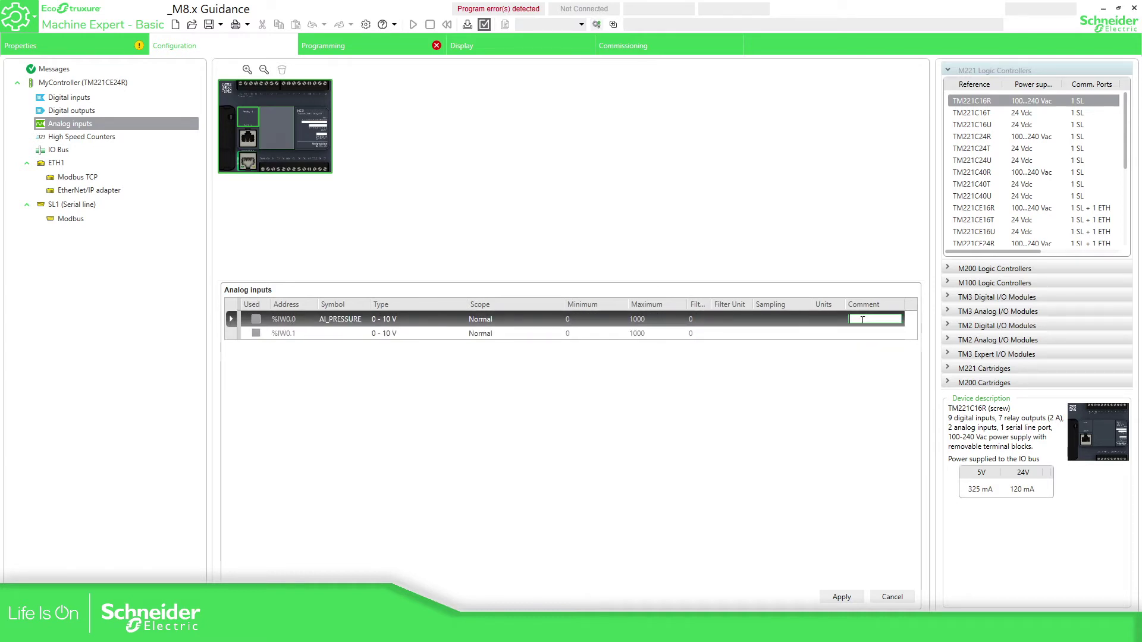
pyautogui.write('AI Pressure')
pyautogui.write('50')
pyautogui.press('Return')
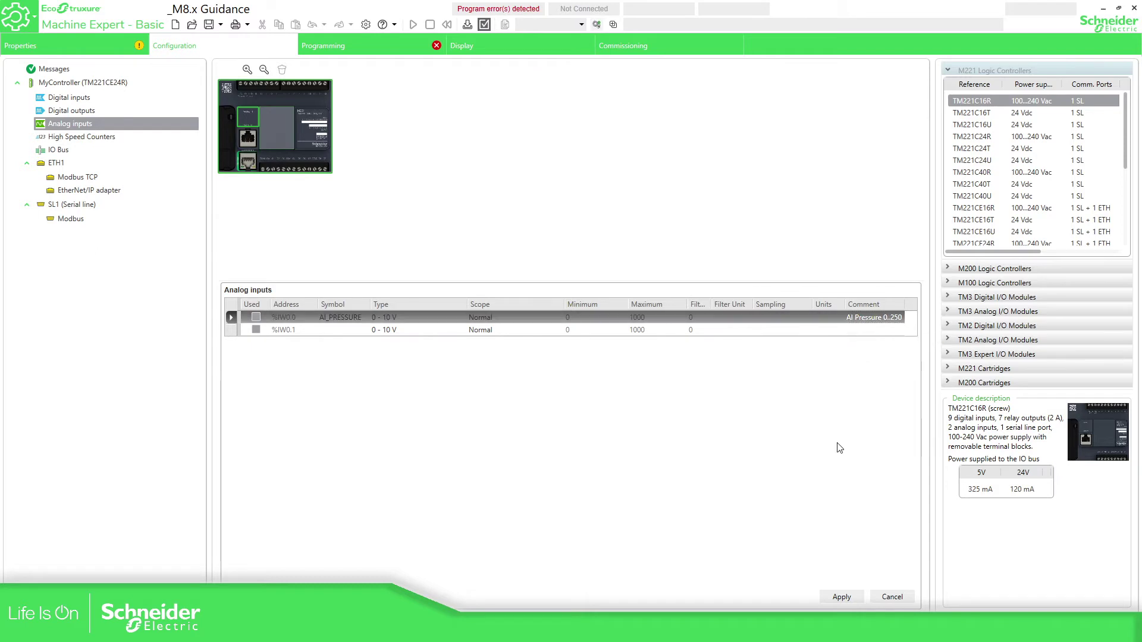
pyautogui.click(845, 599)
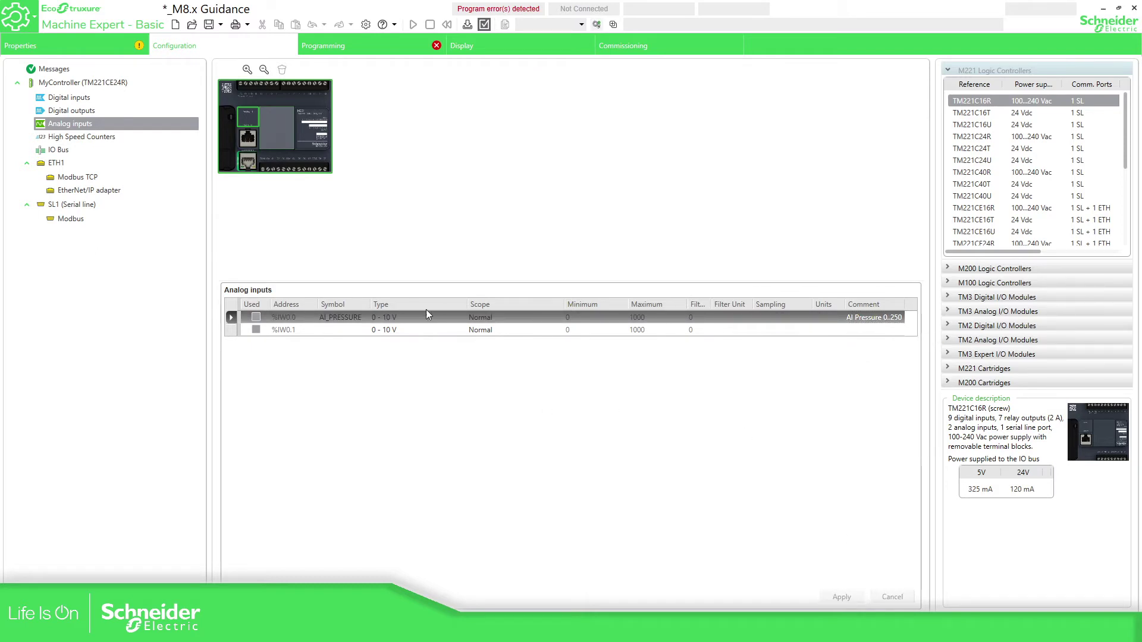
# Add a new rung with an operation block %MW0 := AI_PRESSURE.
pyautogui.click(350, 46)
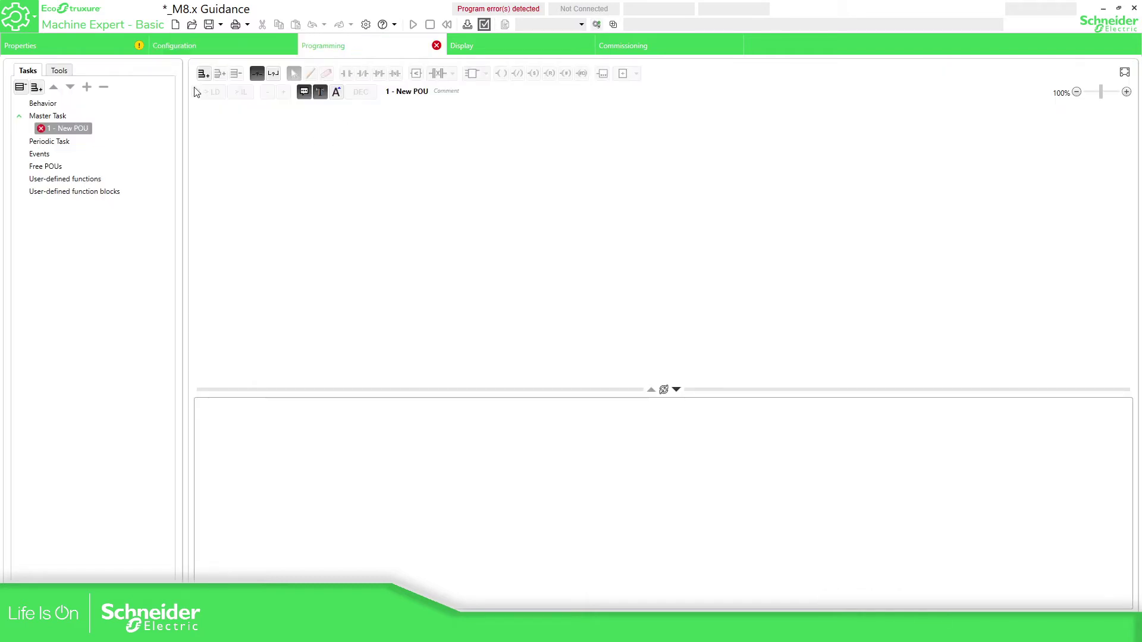
pyautogui.click(204, 73)
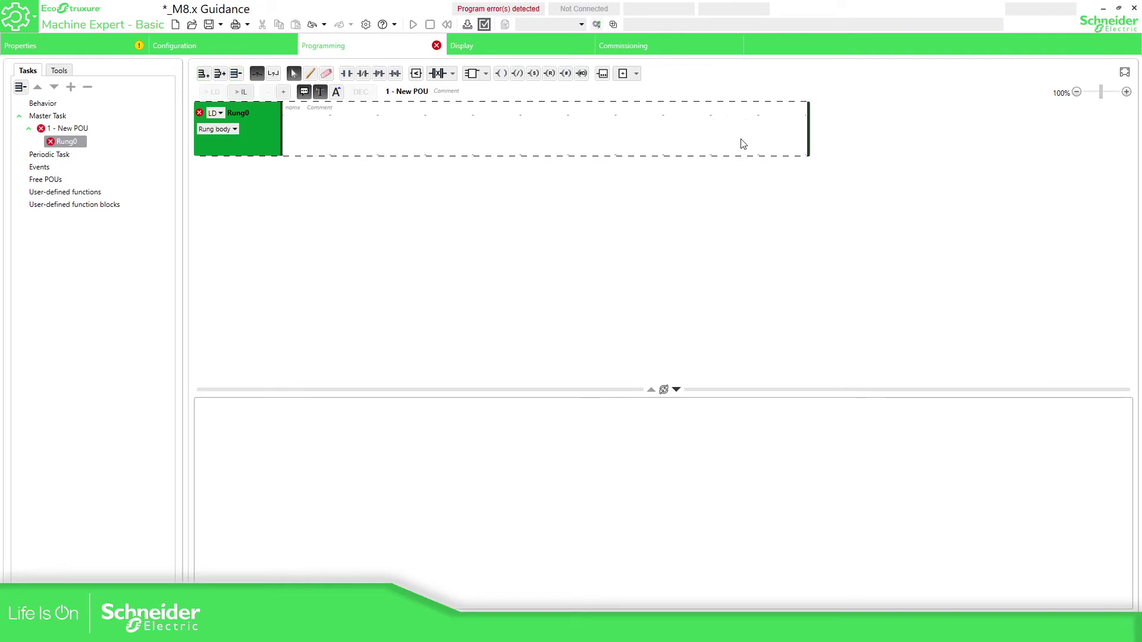
pyautogui.click(603, 73)
pyautogui.click(811, 173)
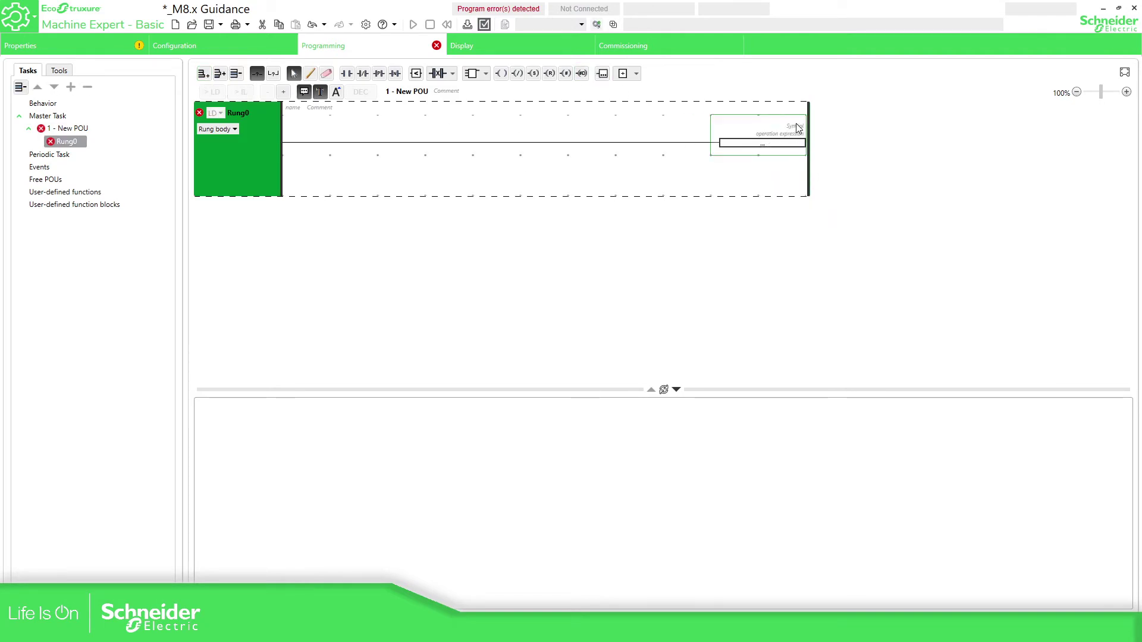
pyautogui.moveTo(795, 131)
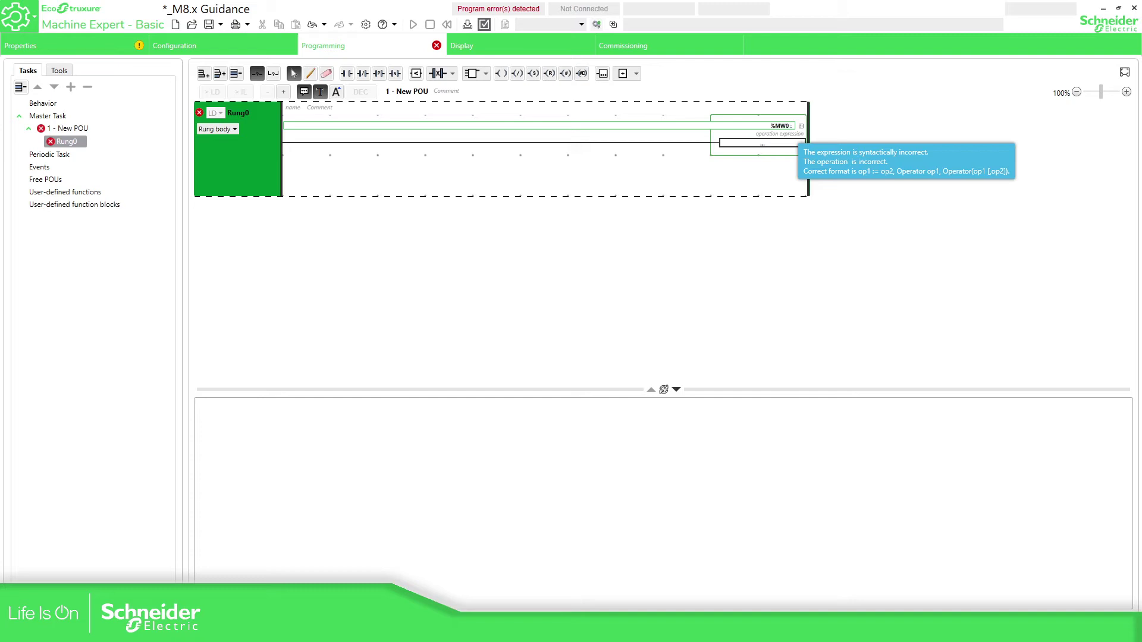
pyautogui.write('= %')
pyautogui.press('BackSpace')
pyautogui.write('AI_PRESSURE')
pyautogui.press('Return')
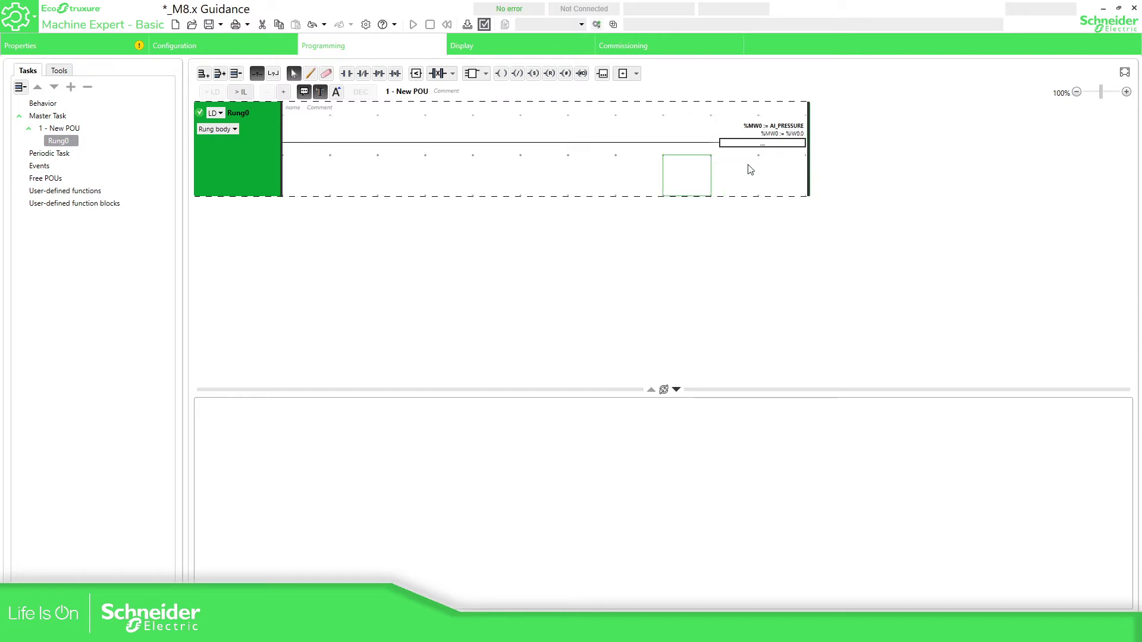
# Place a second, empty operation block below the first one.
pyautogui.click(602, 73)
pyautogui.click(723, 172)
pyautogui.press('Escape')
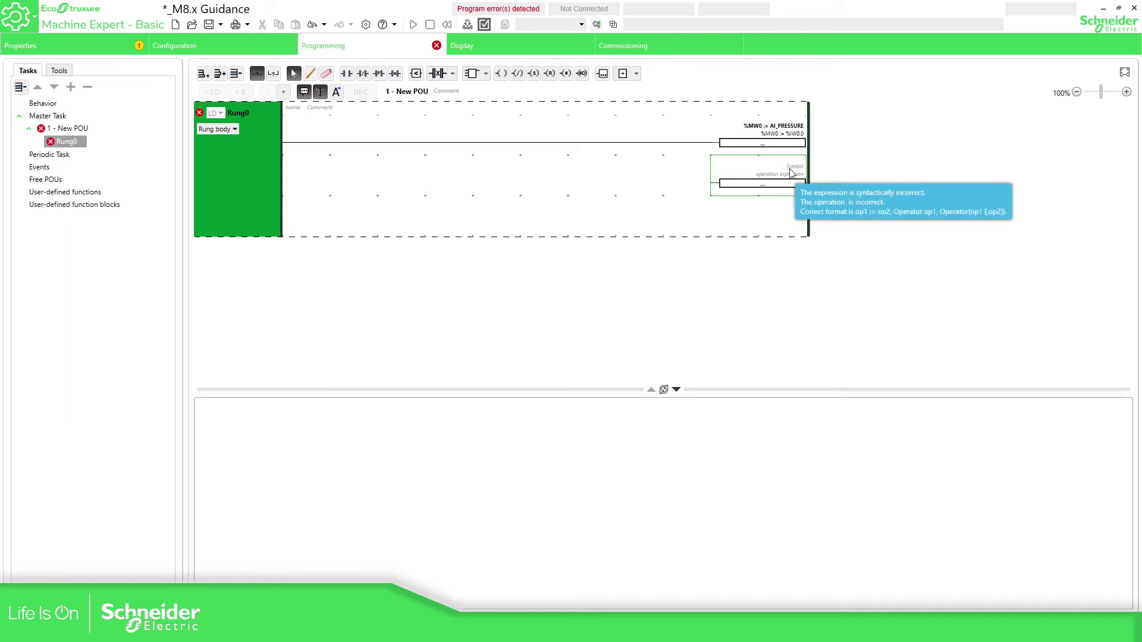
# Enter %MF10 := INT_TO_REAL(%MW0) * 0.25 in the second operation block.
pyautogui.click(792, 167)
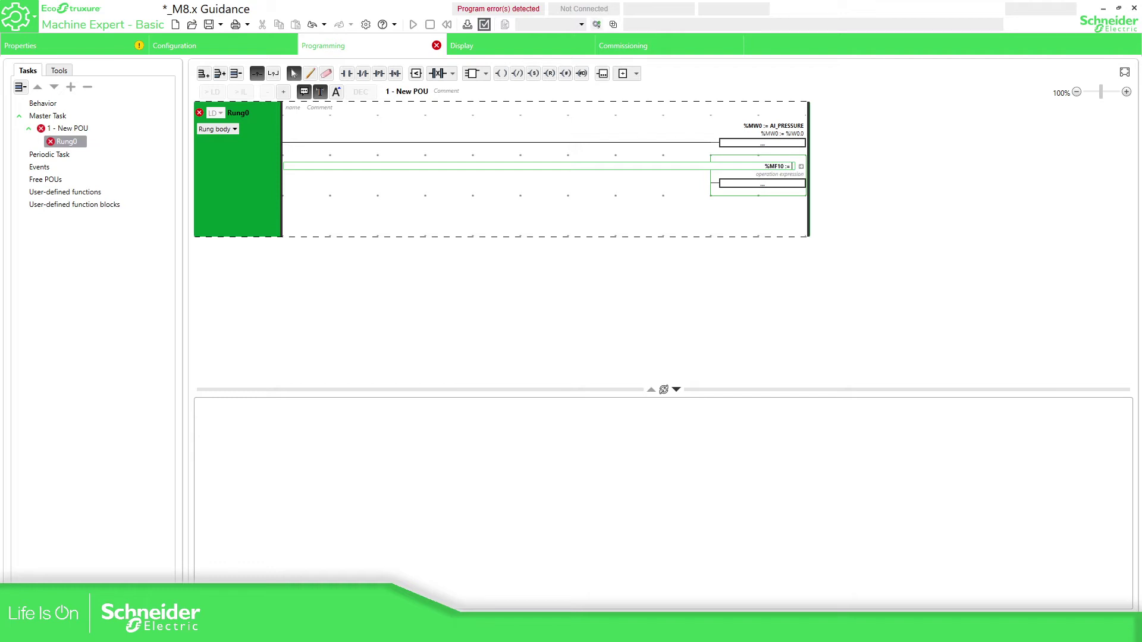
pyautogui.write('INT_TO_REAL')
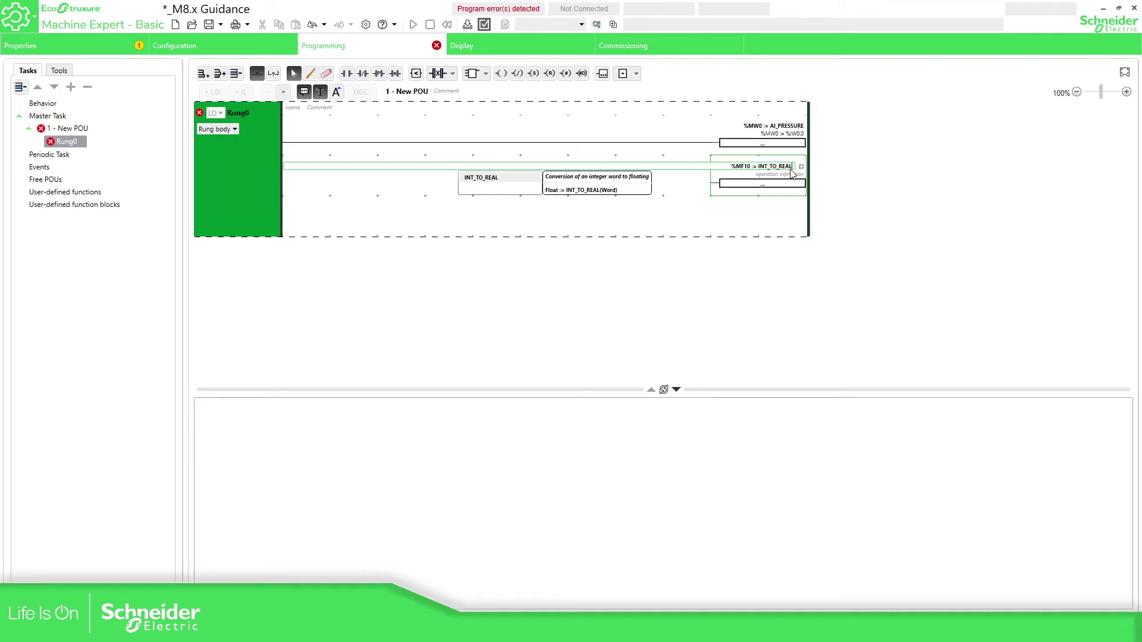
pyautogui.write('(%MW0')
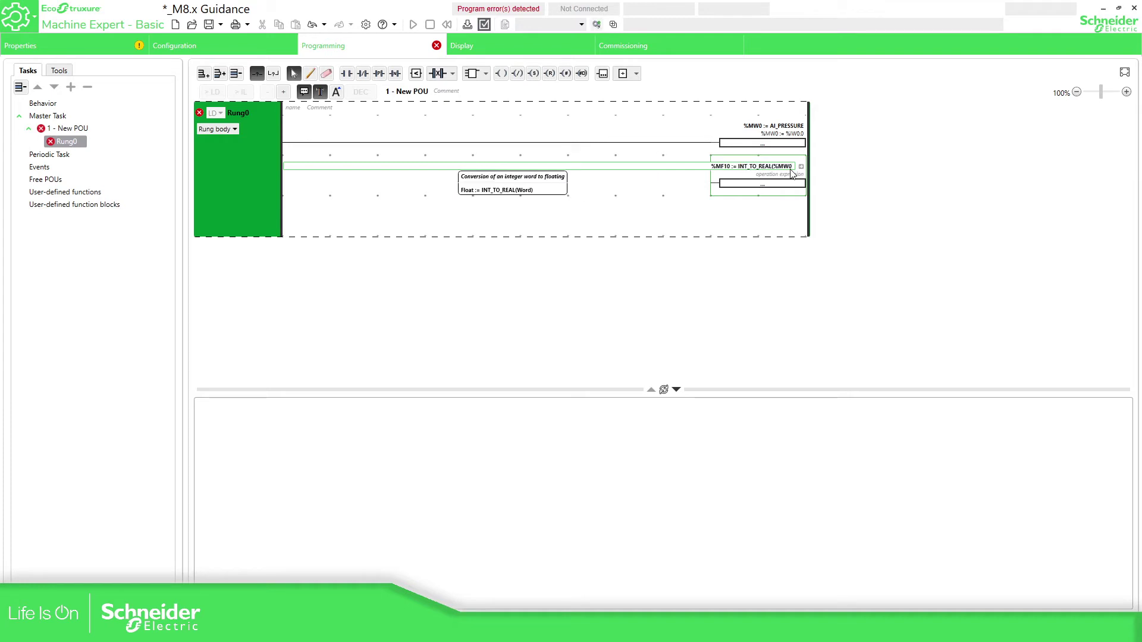
pyautogui.write(') *0.25')
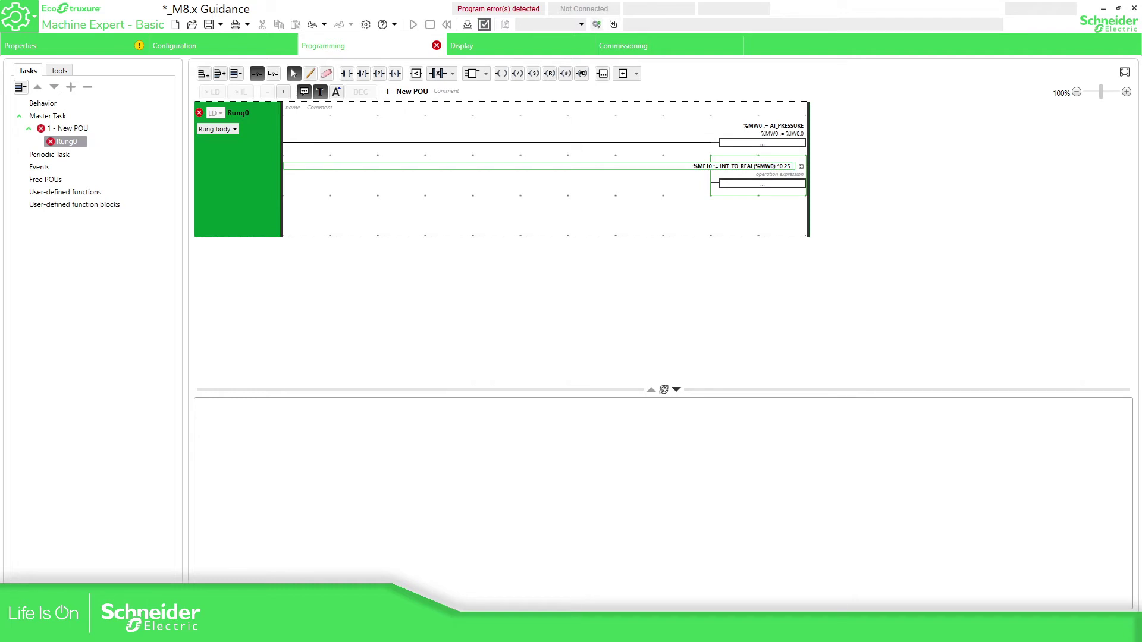
pyautogui.write('+0.0')
pyautogui.press('BackSpace')
pyautogui.press('BackSpace')
pyautogui.press('BackSpace')
pyautogui.press('BackSpace')
pyautogui.press('BackSpace')
pyautogui.press('Return')
pyautogui.click(516, 212)
# Wire the %MF10 block up to the top rung line.
pyautogui.click(627, 194)
pyautogui.click(310, 73)
pyautogui.moveTo(710, 183)
pyautogui.mouseDown()
pyautogui.moveTo(583, 180)
pyautogui.moveTo(561, 143)
pyautogui.mouseUp()
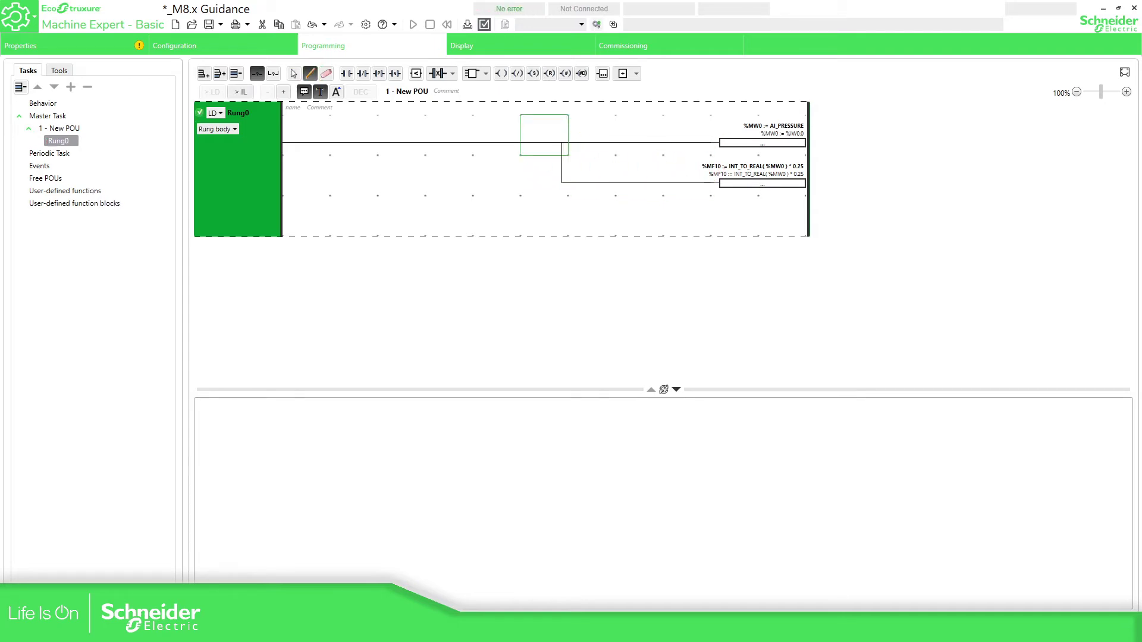
# Leave the wire-drawing tool so Rung0 collapses its empty bottom row.
pyautogui.moveTo(539, 629)
pyautogui.press('Escape')
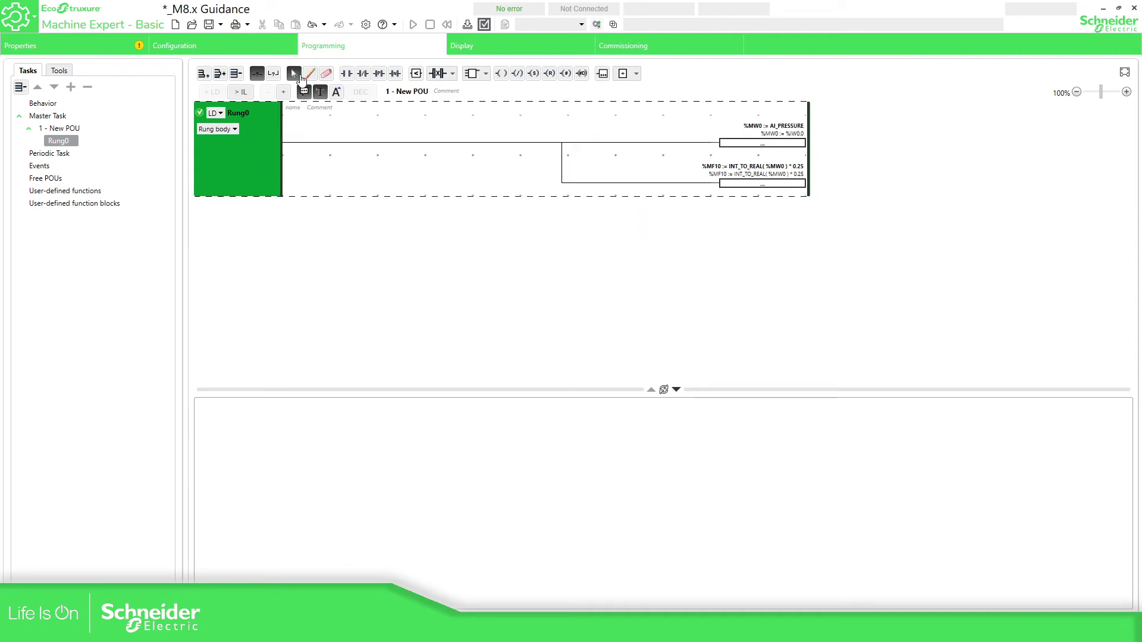
# Save the project and log in to the TM221CE24R controller at 192.168.1.221.
pyautogui.click(209, 24)
pyautogui.click(654, 45)
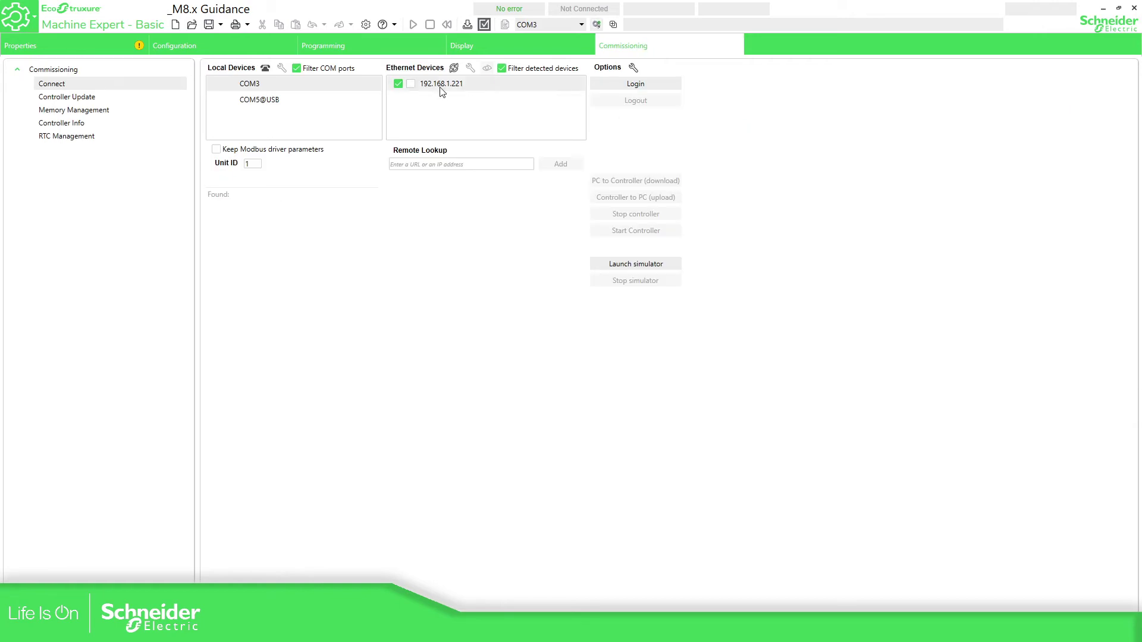
pyautogui.click(645, 83)
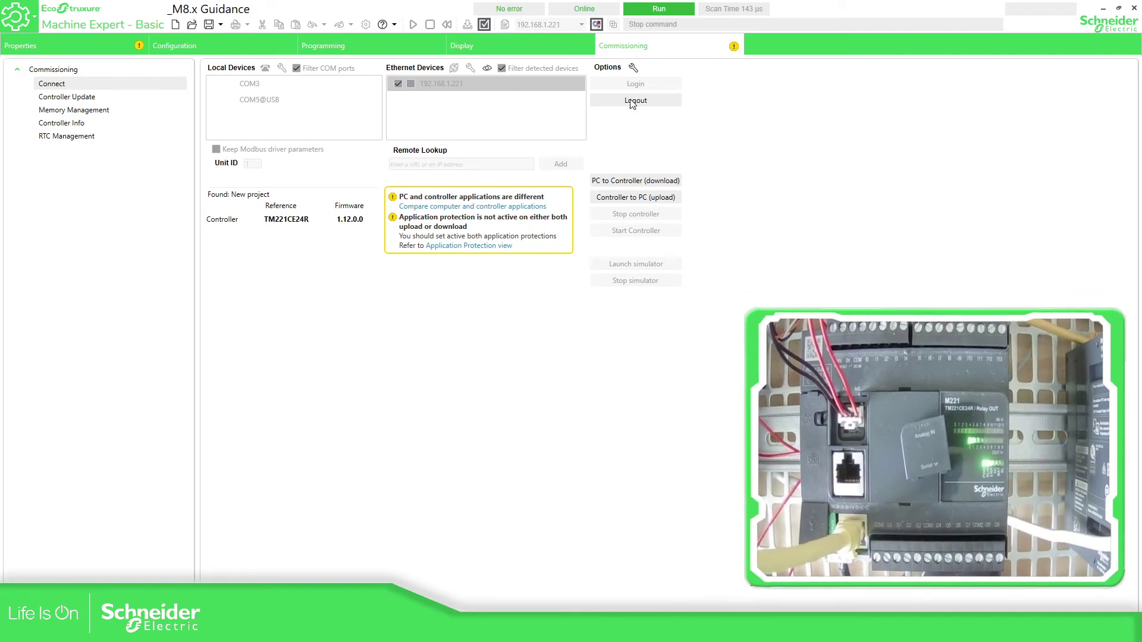
# Download the program to the running TM221CE24R, confirming the overwrite of its application.
pyautogui.click(359, 39)
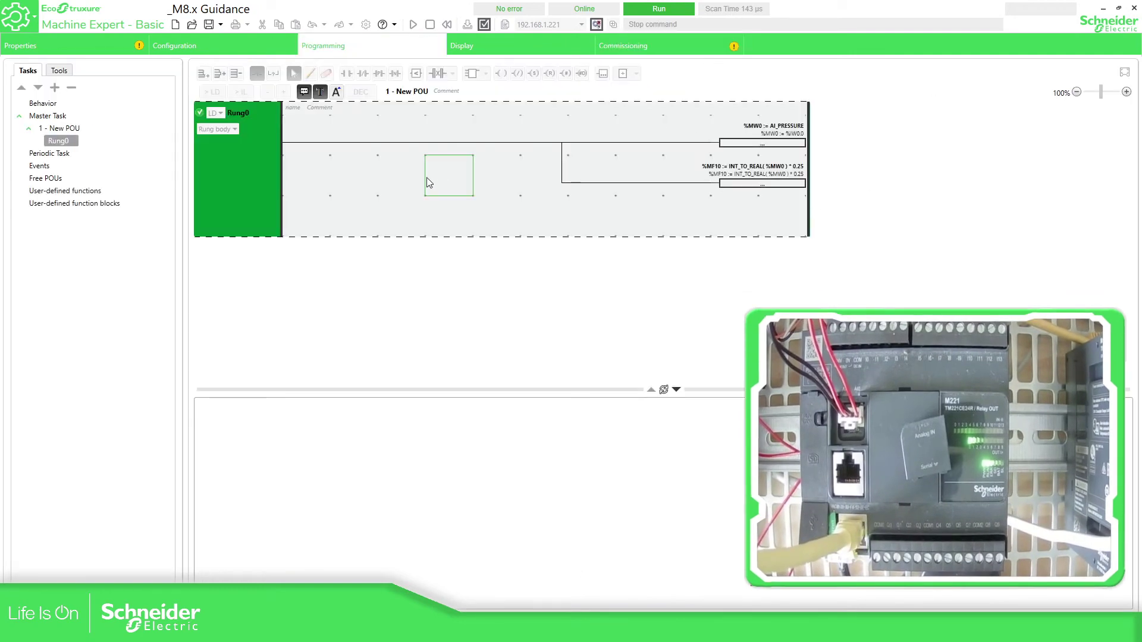
pyautogui.click(664, 40)
pyautogui.click(645, 176)
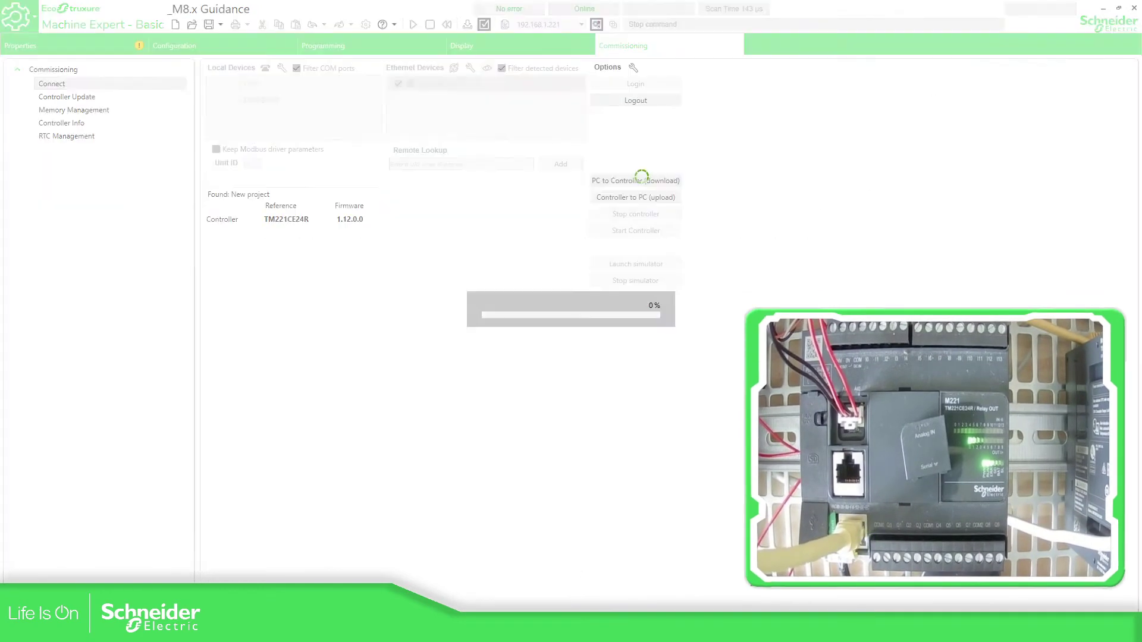
pyautogui.click(674, 348)
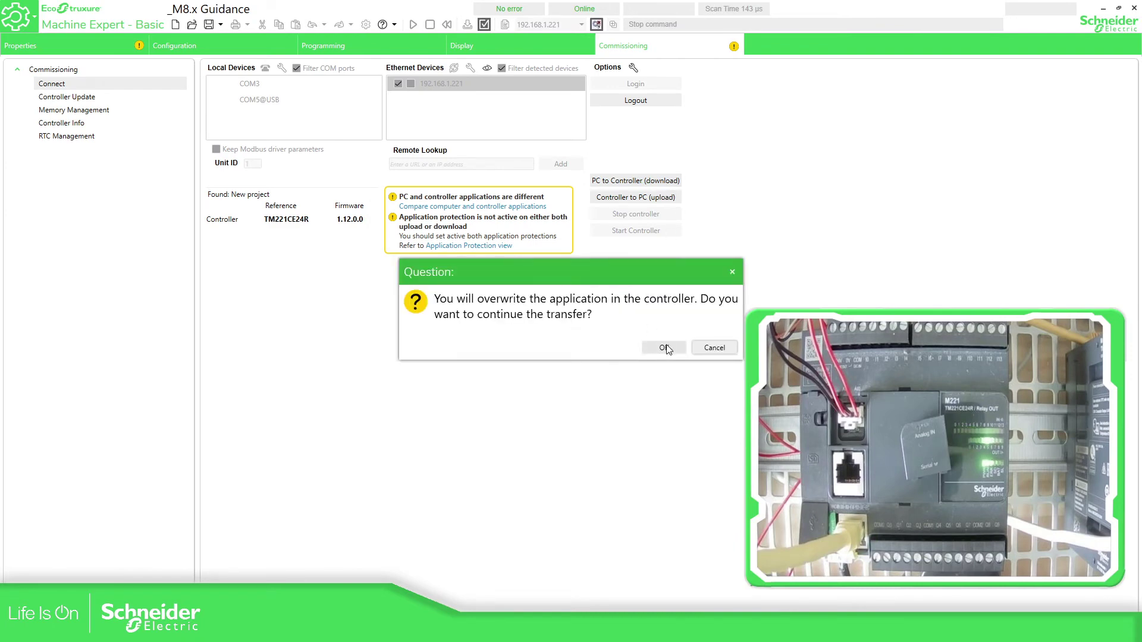
pyautogui.click(664, 347)
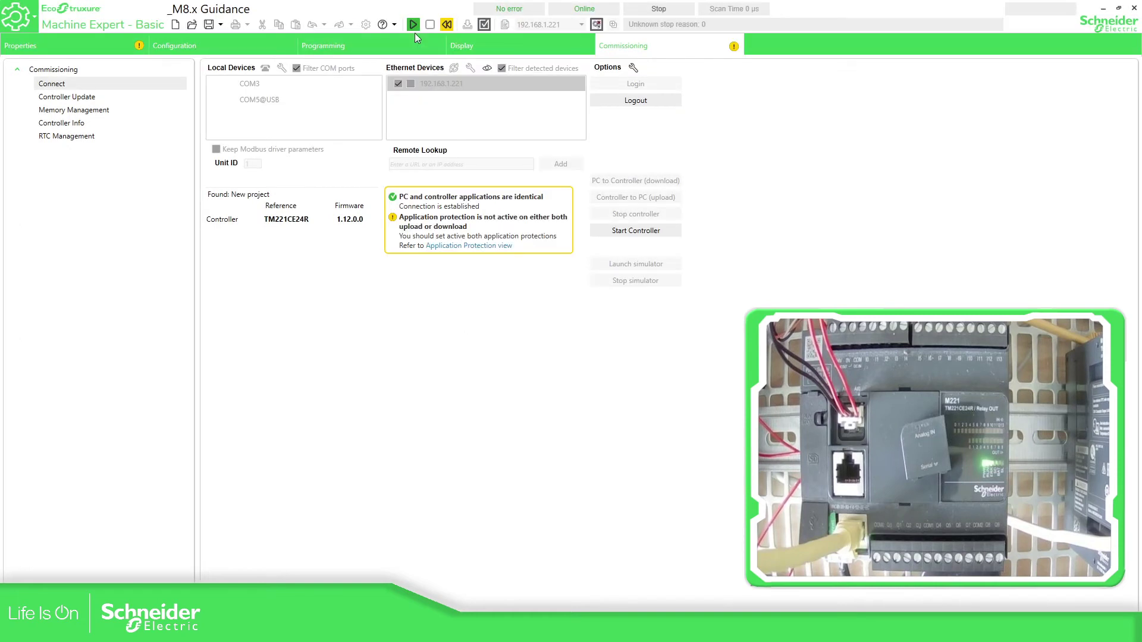
# Start the M221 controller, view the rung live, and bring the HVAC window alongside.
pyautogui.click(413, 24)
pyautogui.click(662, 349)
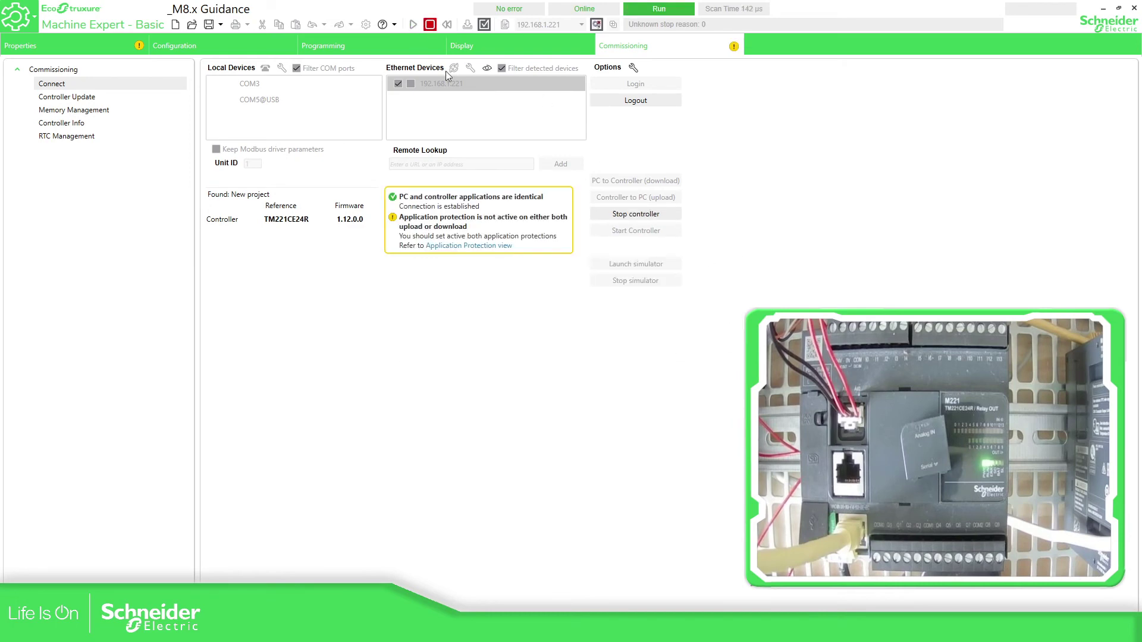
pyautogui.click(331, 47)
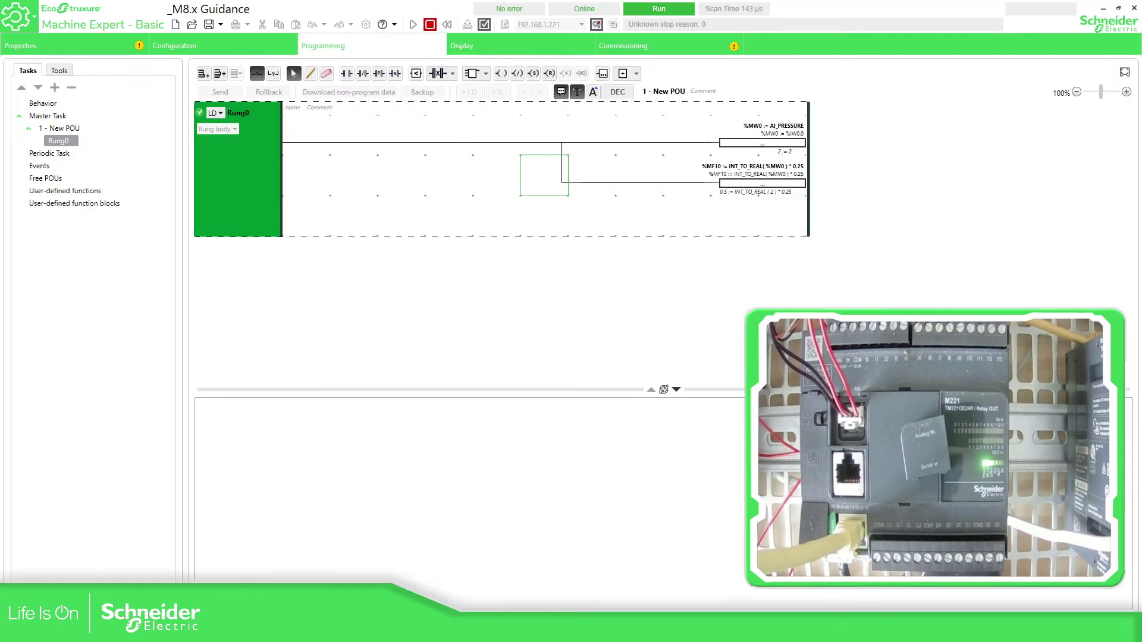
pyautogui.moveTo(1141, 152); pyautogui.dragTo(598, 229)
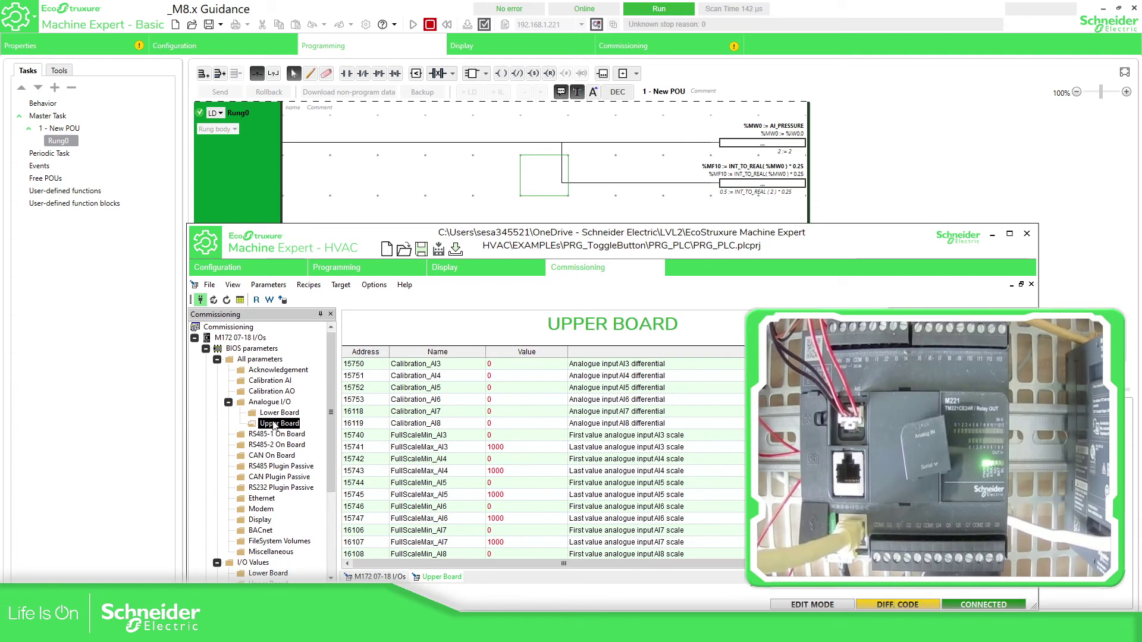
# Check the Cfg_AO1 setting, then show live Lower Board and Upper Board I/O values including AOL1/AOL2.
pyautogui.scroll(2, 410, 427)
pyautogui.scroll(-3, 440, 422)
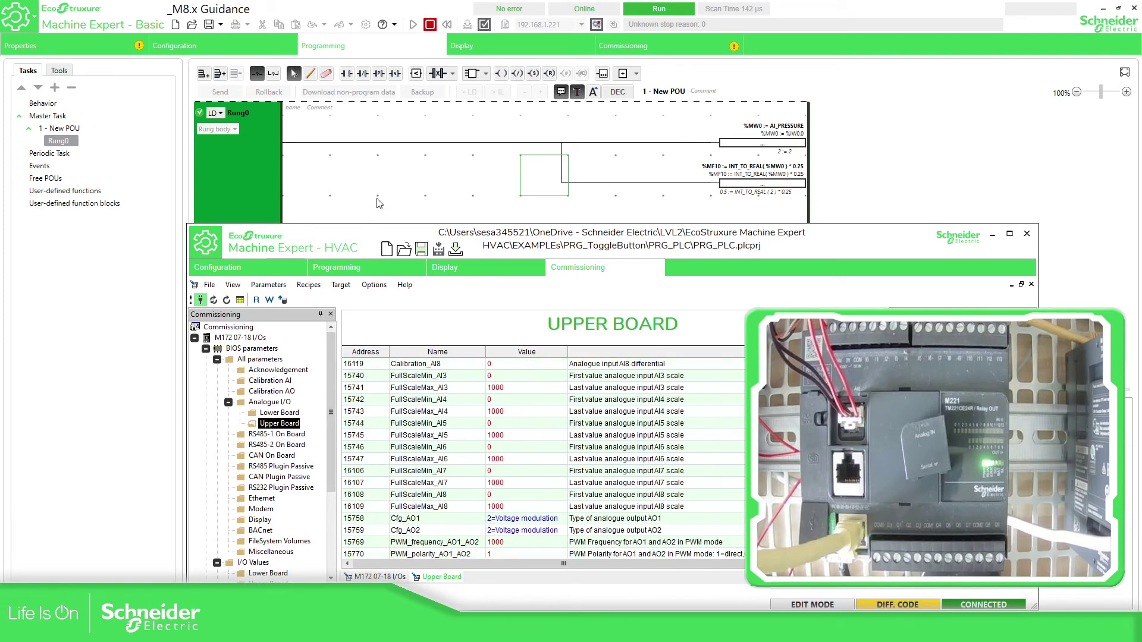
pyautogui.moveTo(376, 237); pyautogui.dragTo(261, 218)
pyautogui.scroll(-1, 344, 495)
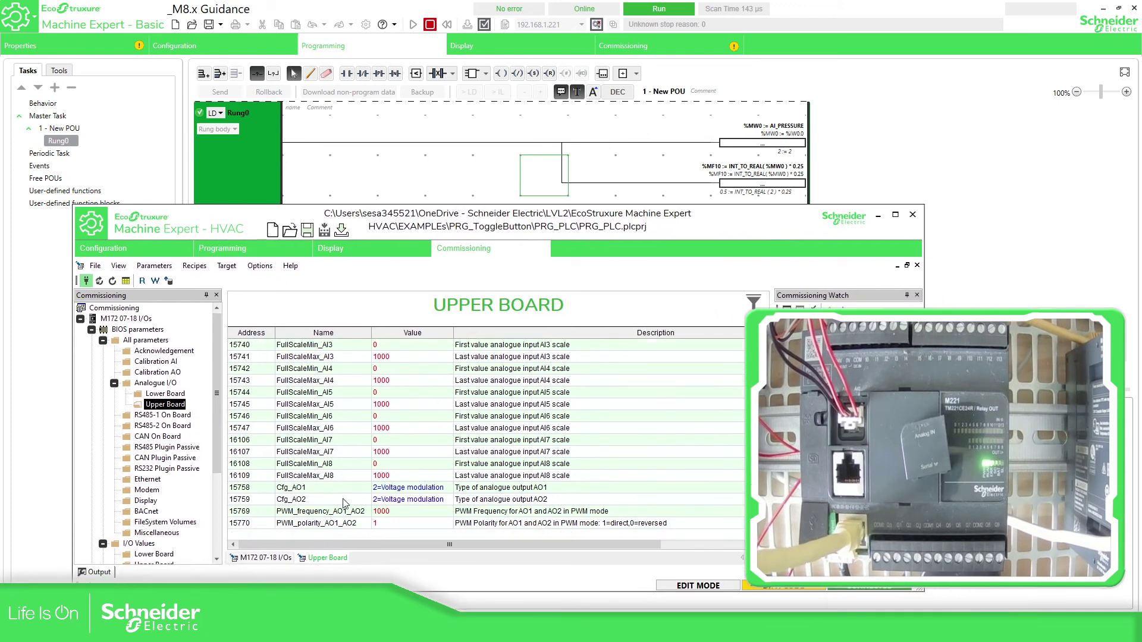
pyautogui.click(267, 487)
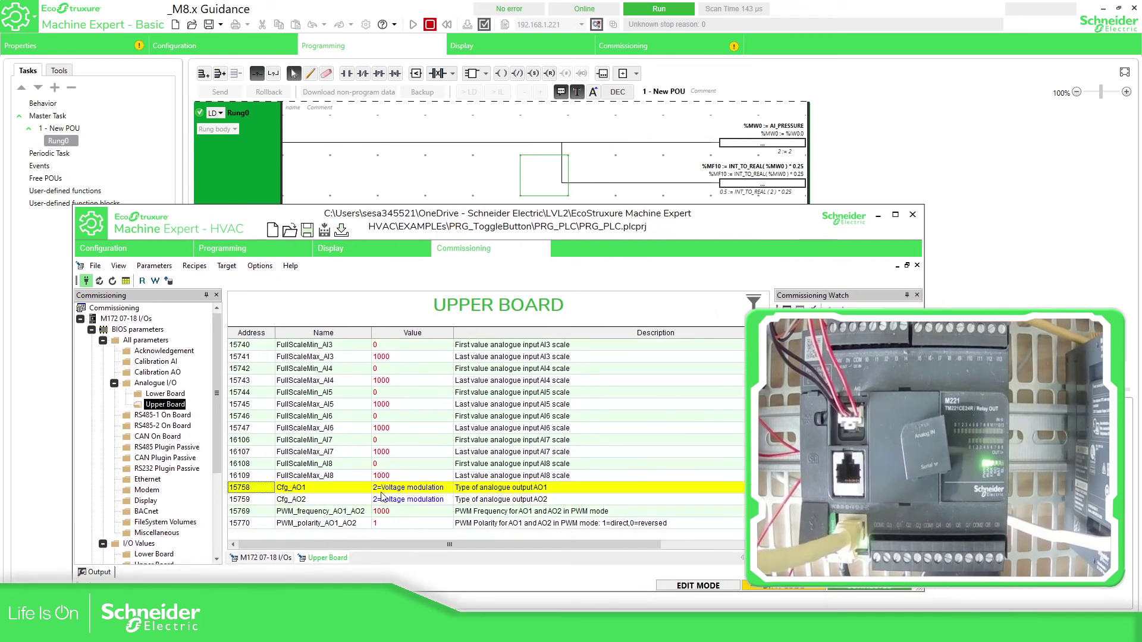
pyautogui.scroll(-1, 155, 469)
pyautogui.click(154, 522)
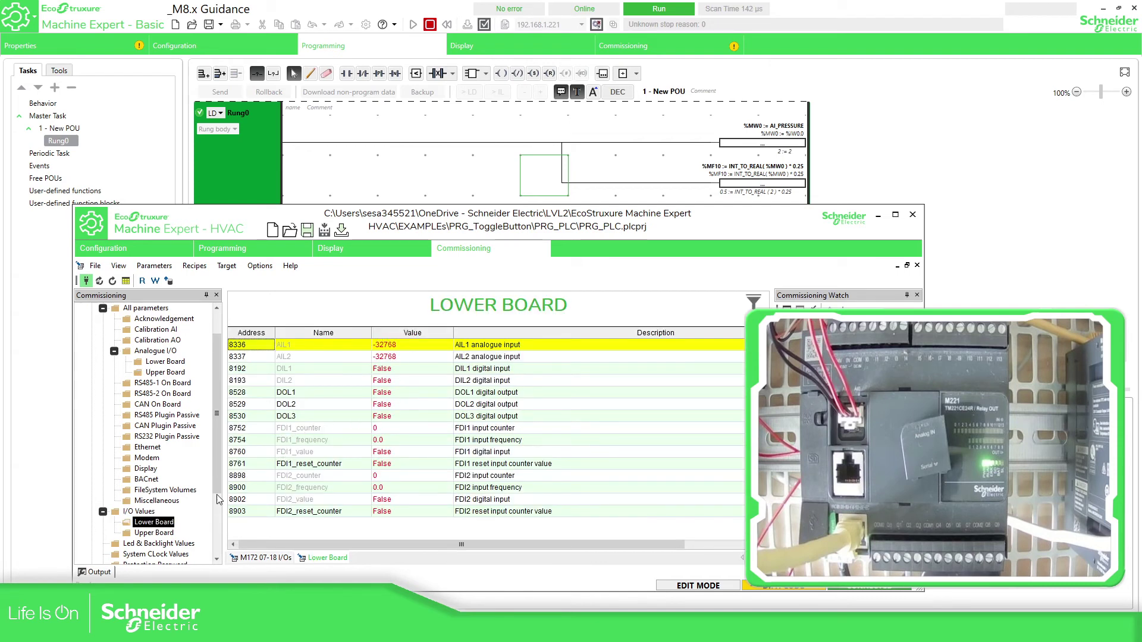
pyautogui.click(154, 532)
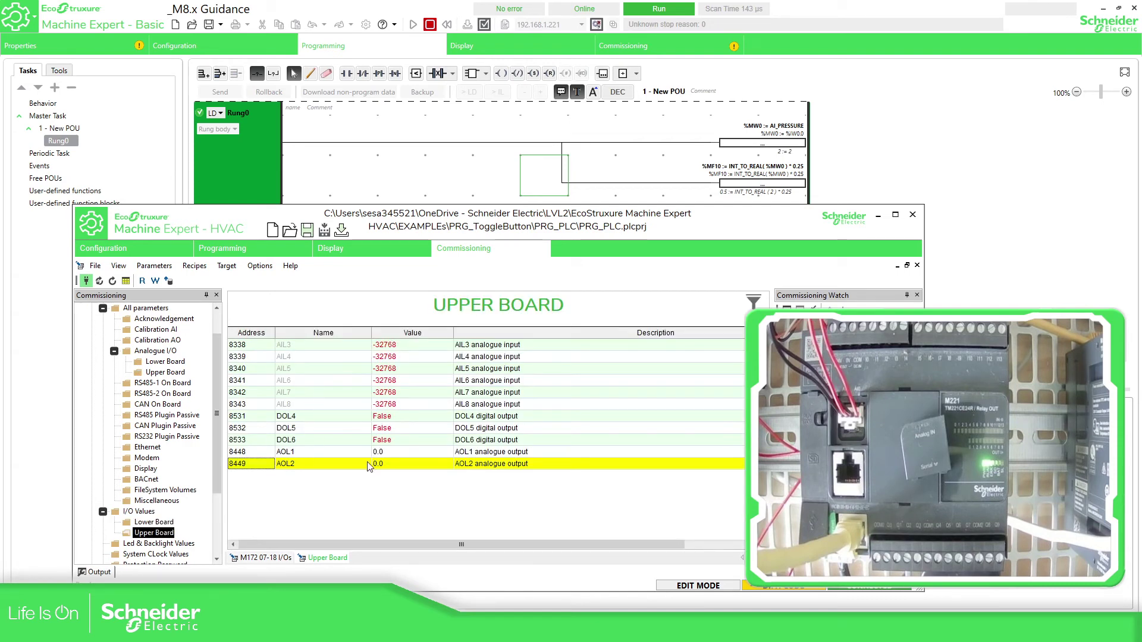
# Set AOL1 to 100.0 and write it, giving 10 V and a rung reading of 1000.
pyautogui.doubleClick(309, 454)
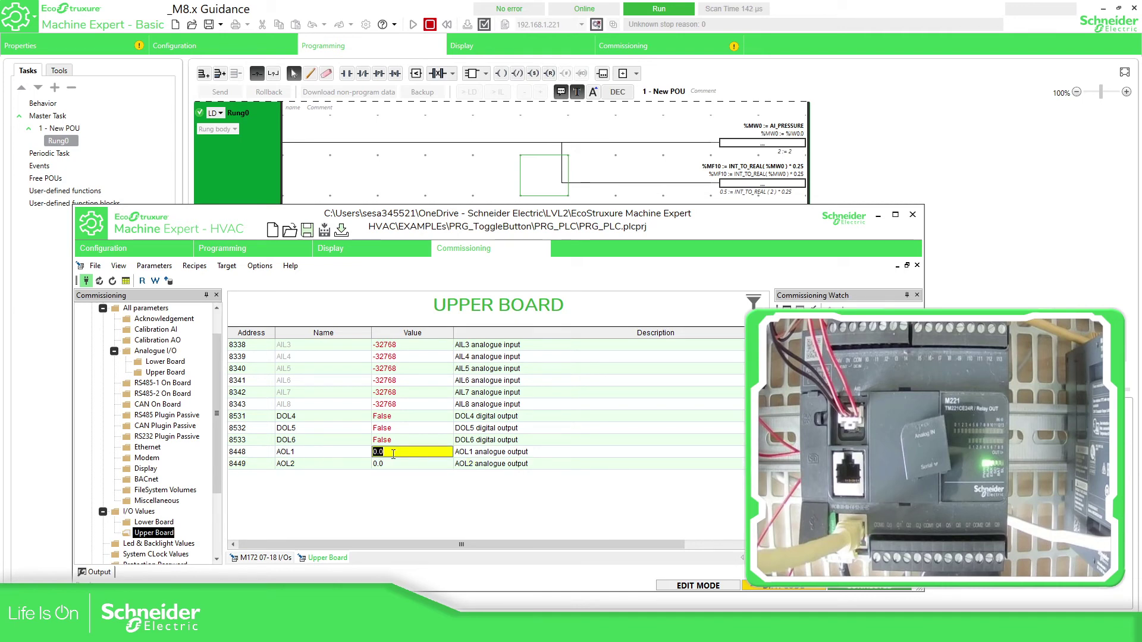
pyautogui.write('100.0')
pyautogui.press('Return')
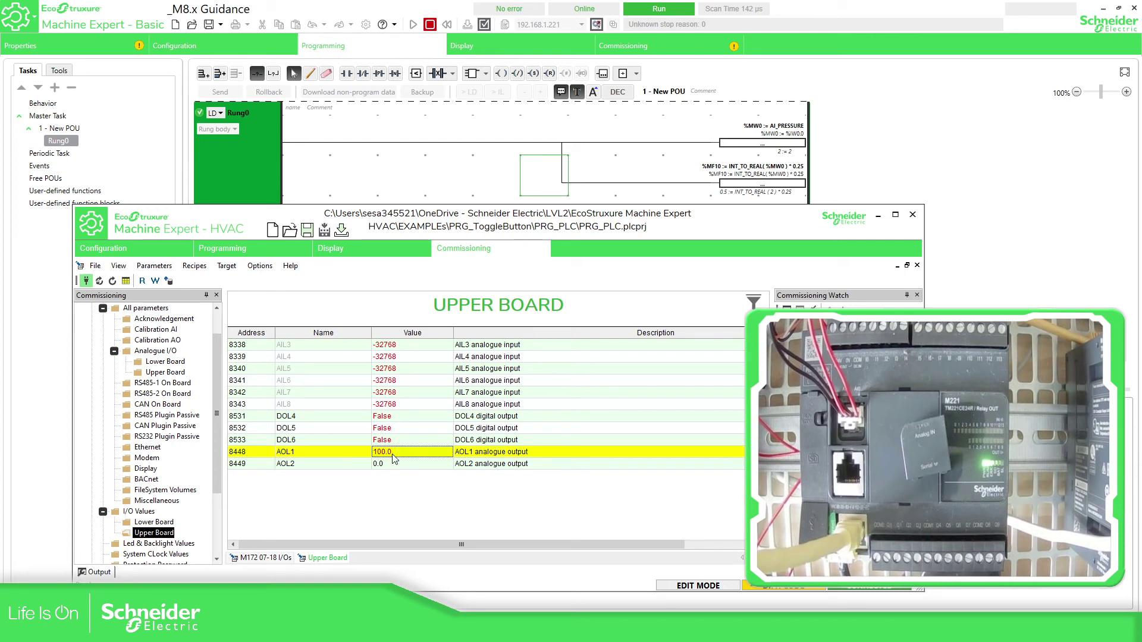
pyautogui.click(155, 282)
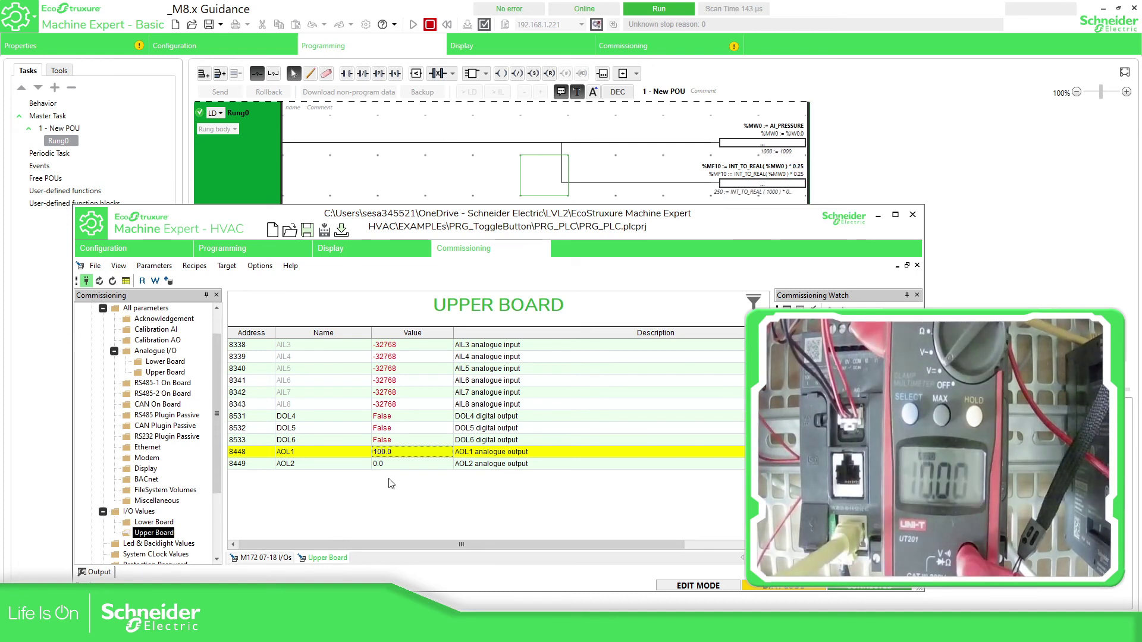
pyautogui.click(404, 452)
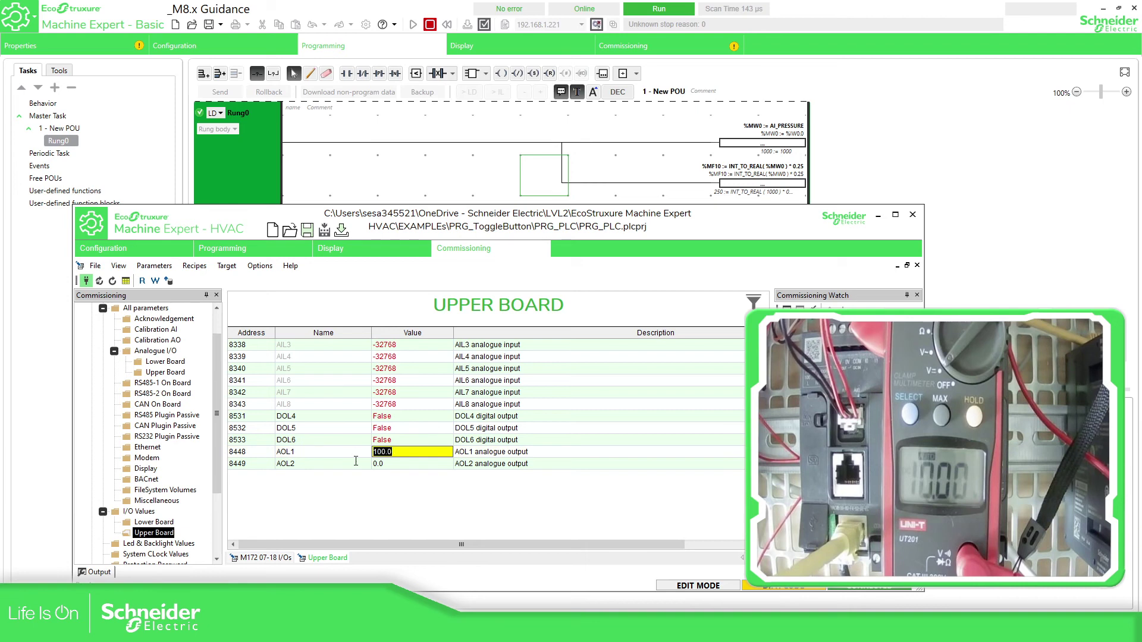
# Set AOL1 to 50.0 and write it, dropping the rung reading to about 500.
pyautogui.write('50')
pyautogui.press('Return')
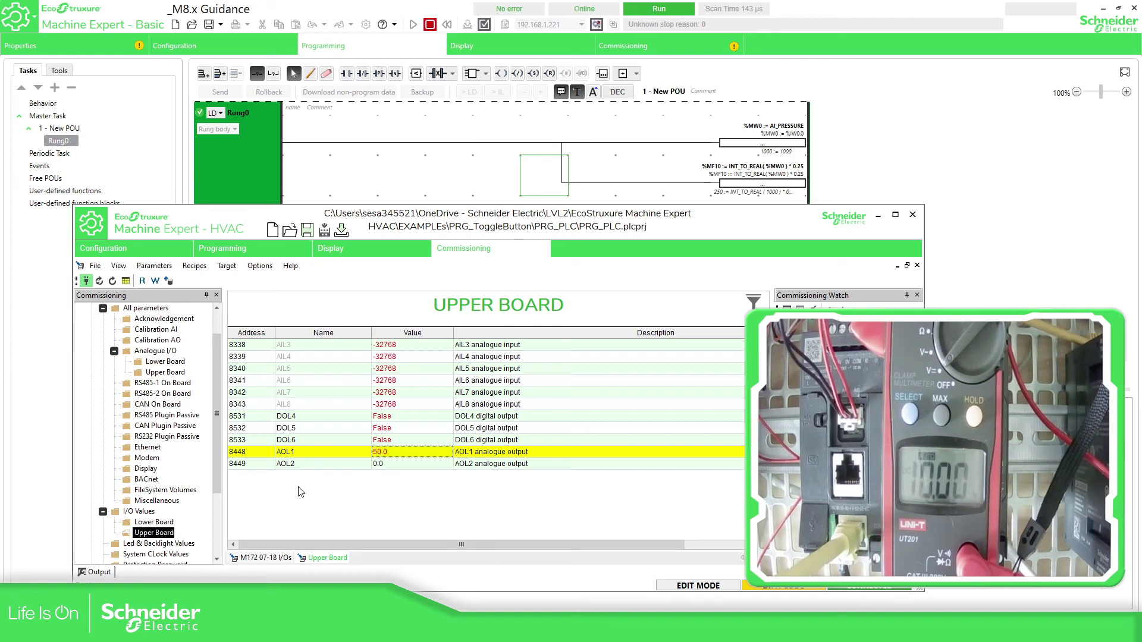
pyautogui.click(155, 281)
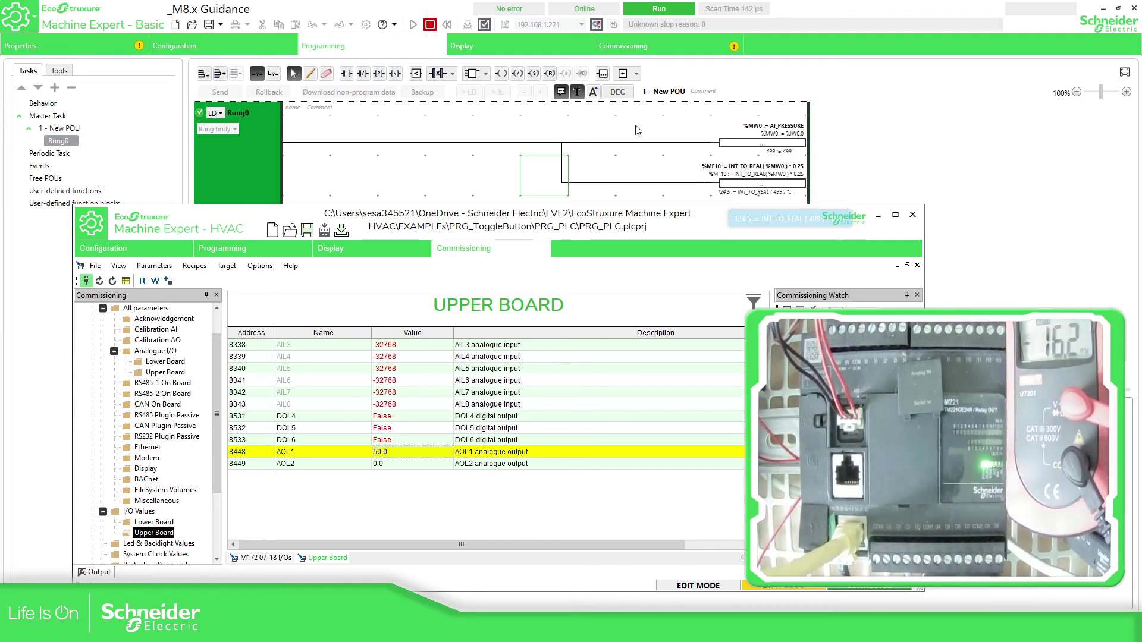
# Change AOL1 from 50.0 to 25.0, write it to the controller, and minimise the HVAC window.
pyautogui.click(400, 450)
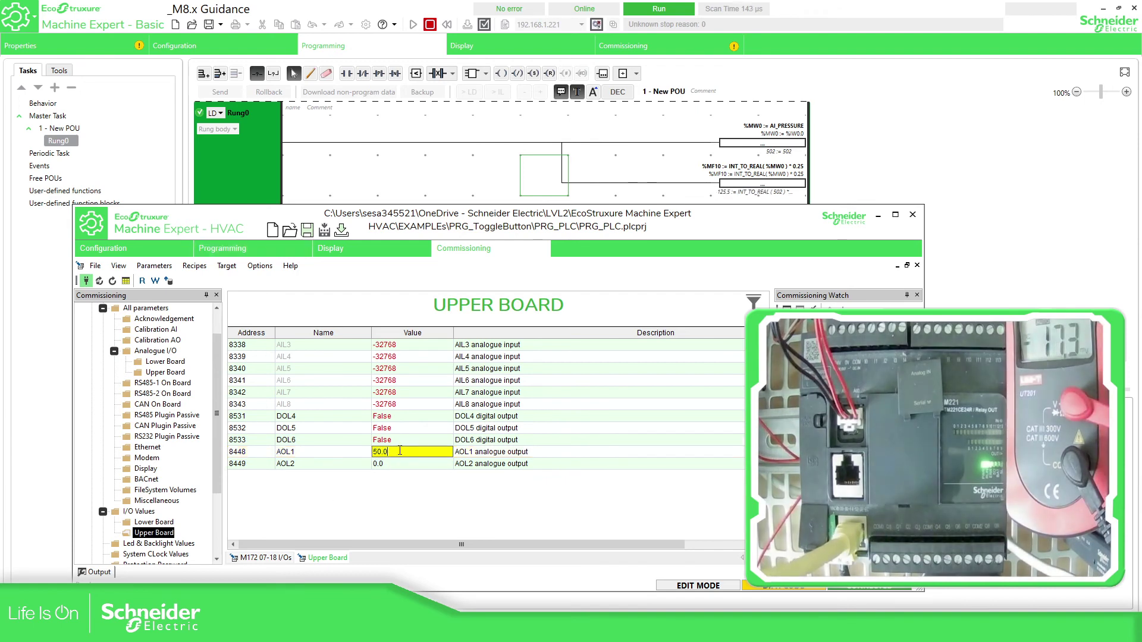
pyautogui.moveTo(400, 450); pyautogui.dragTo(357, 454)
pyautogui.write('2')
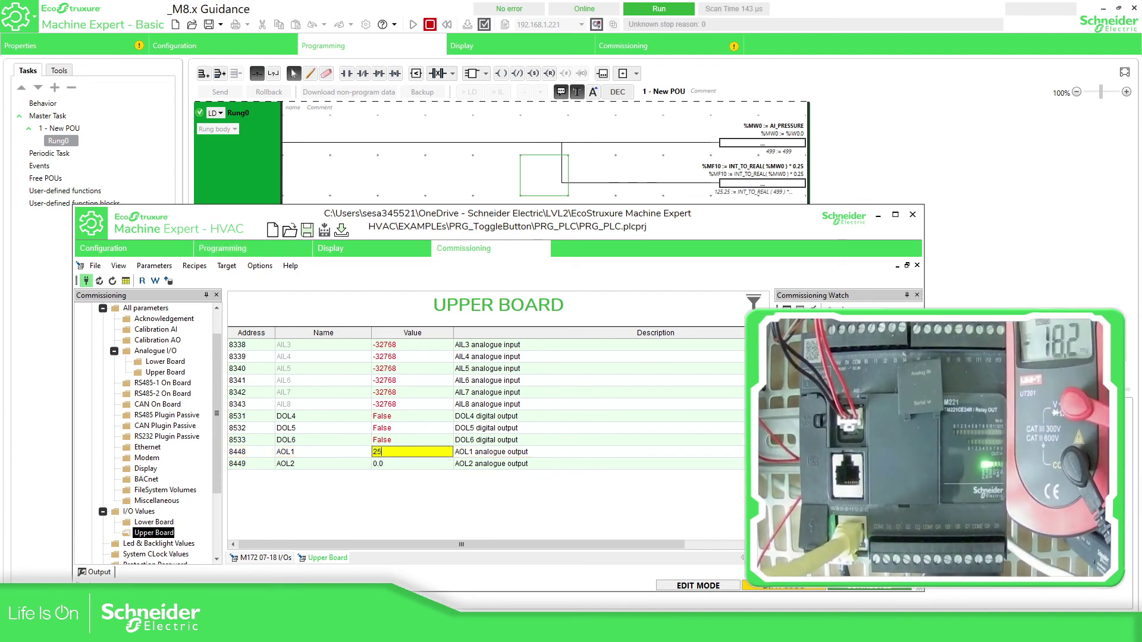
pyautogui.write('5')
pyautogui.press('Return')
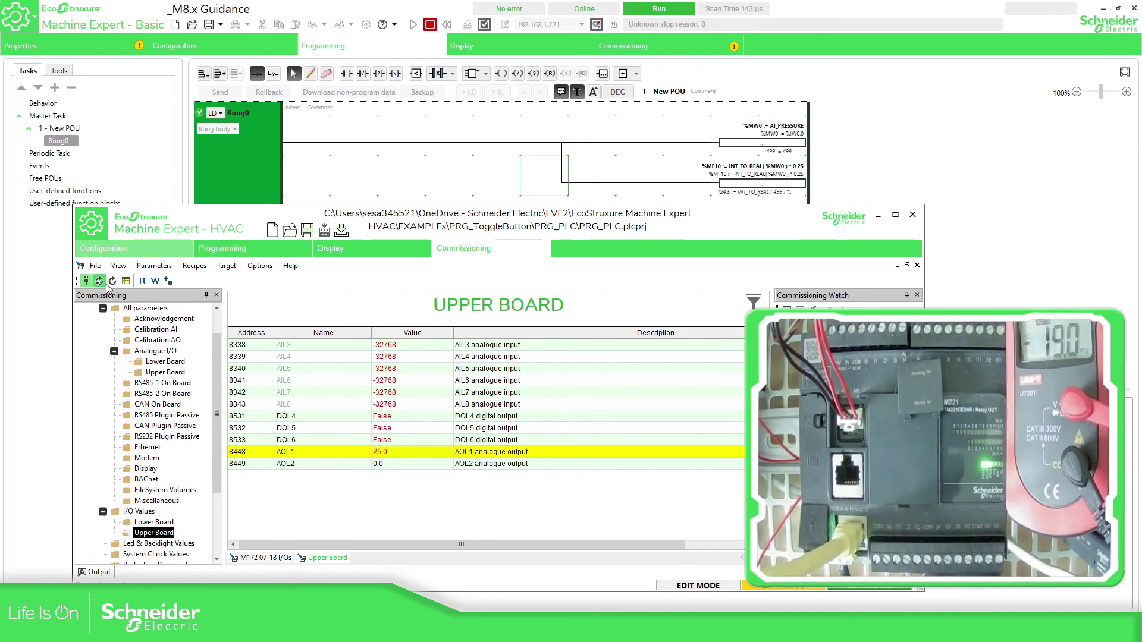
pyautogui.click(160, 281)
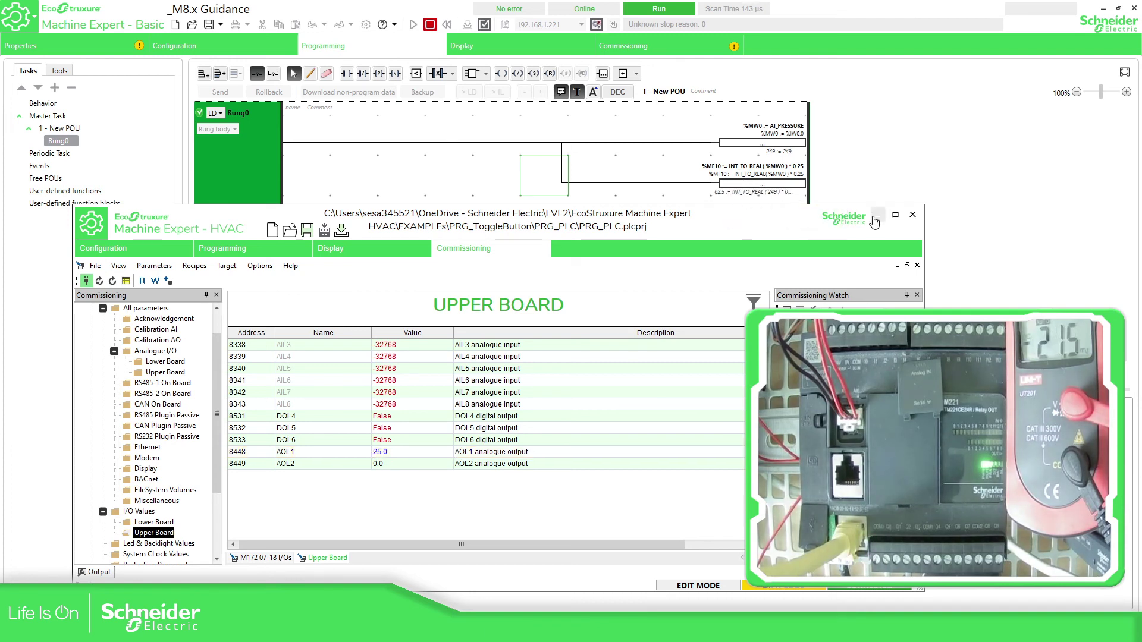
pyautogui.click(878, 214)
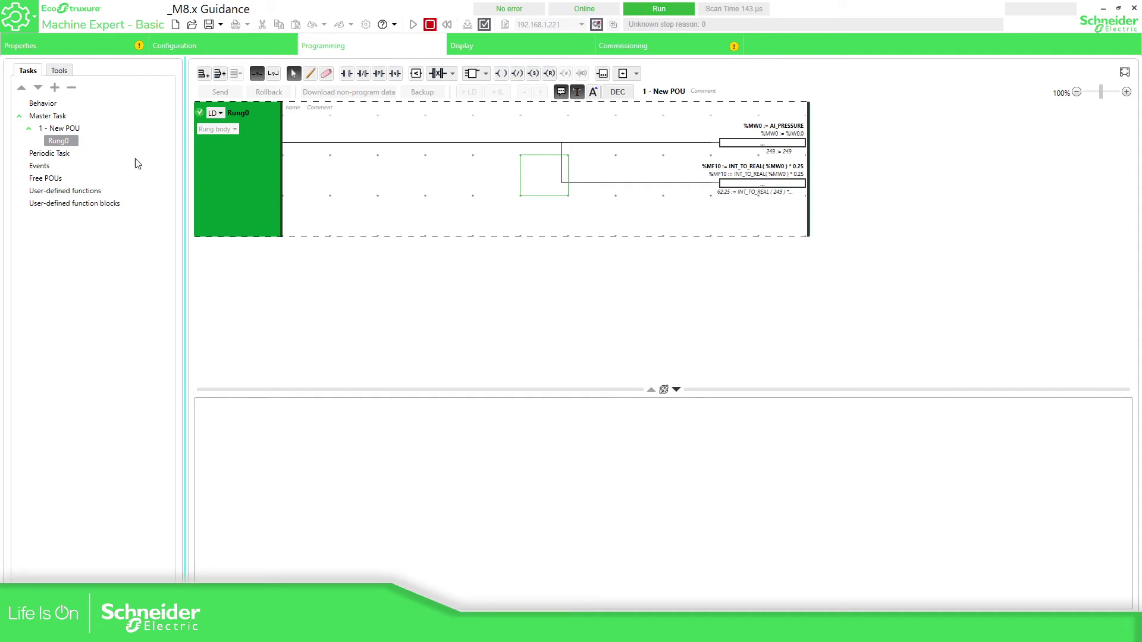
# Open the Table_AI_Emb animation table from Tools, enlarge its panel, and select the %SW80 row.
pyautogui.click(65, 70)
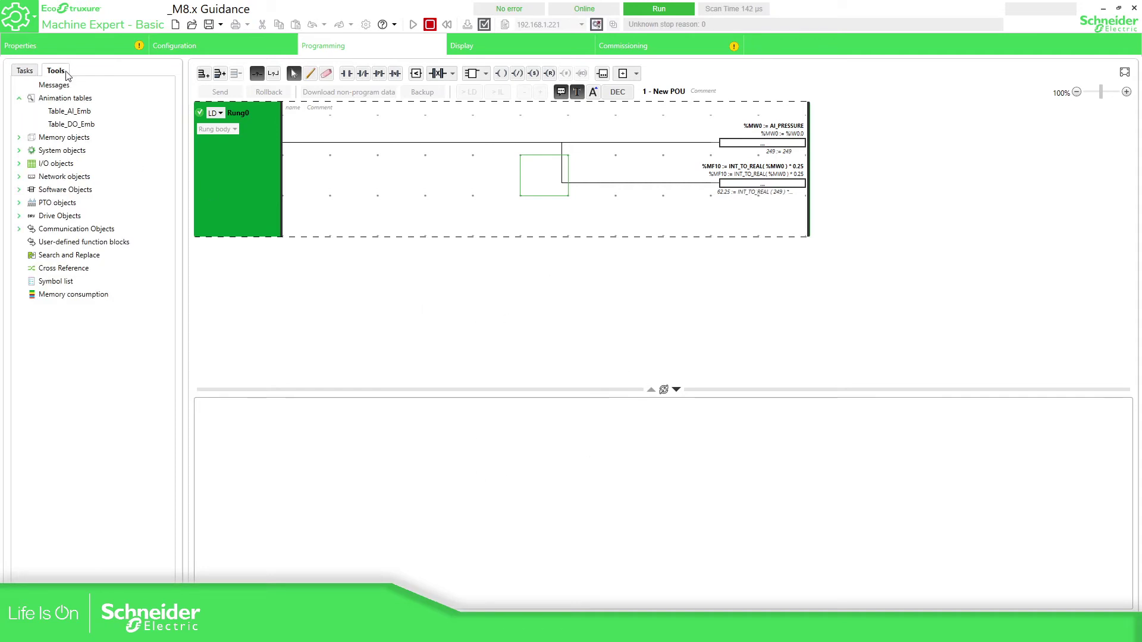
pyautogui.doubleClick(86, 111)
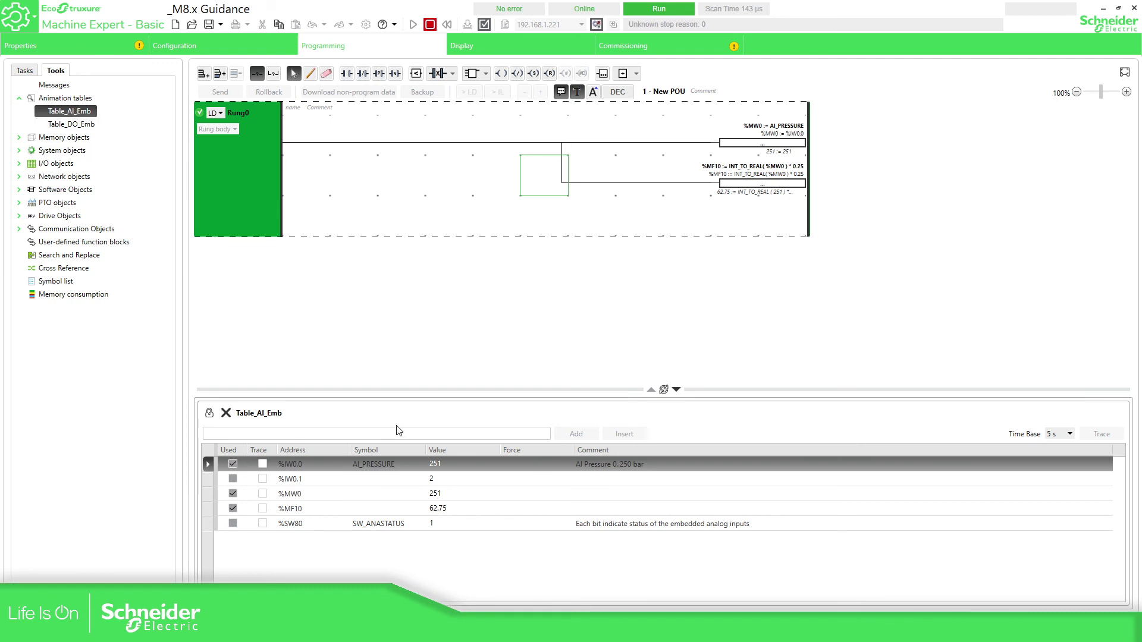
pyautogui.moveTo(513, 389); pyautogui.dragTo(512, 315)
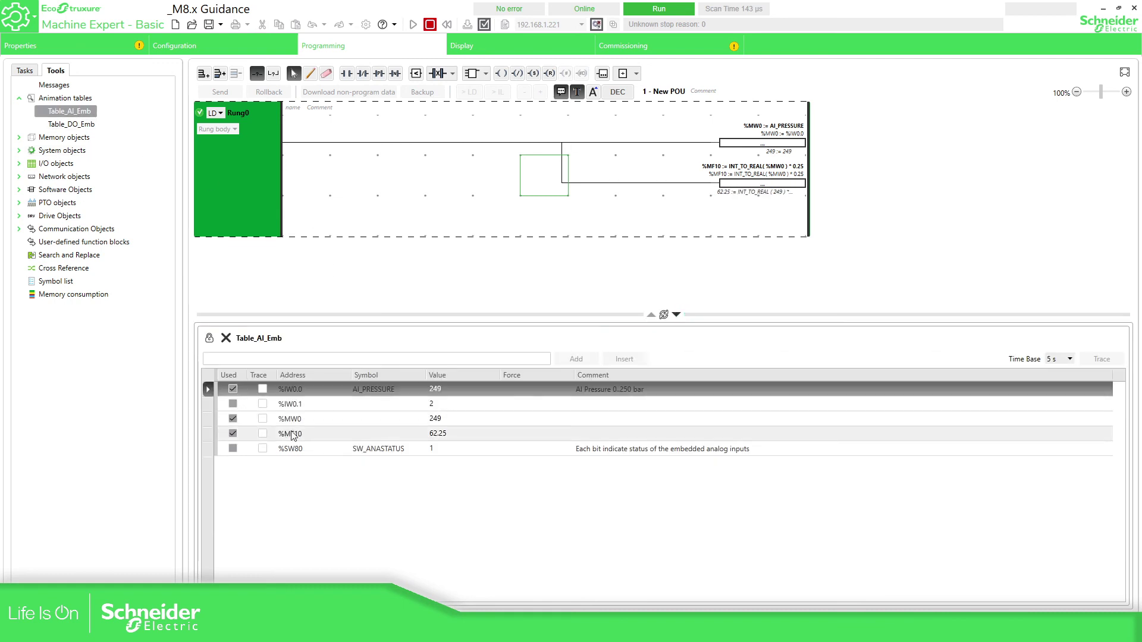
pyautogui.click(336, 450)
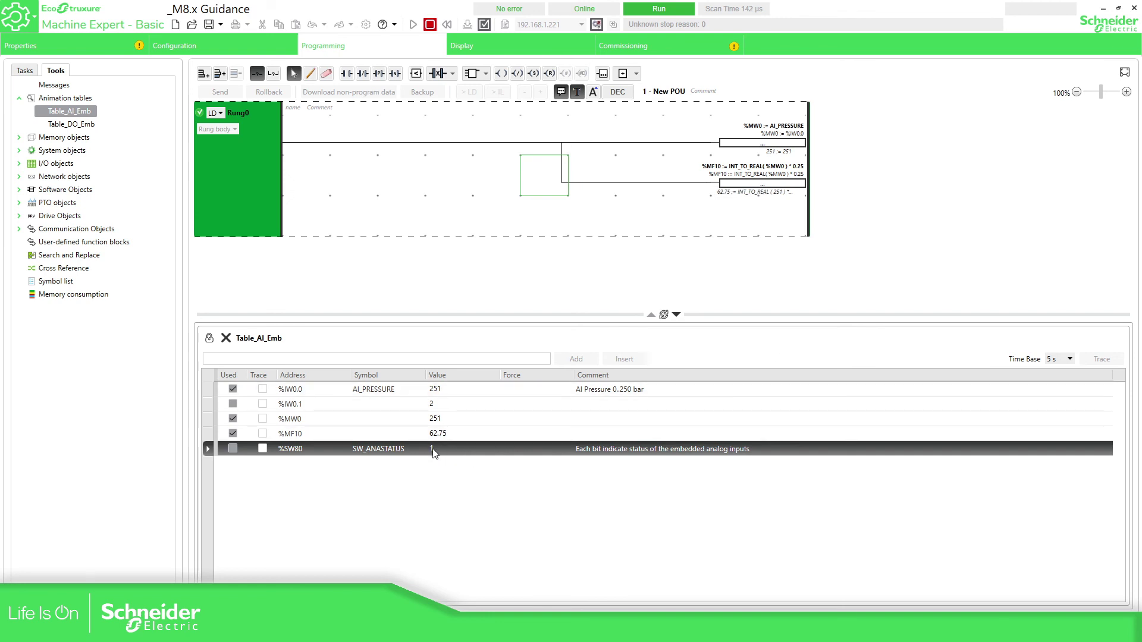
pyautogui.rightClick(458, 449)
pyautogui.click(473, 491)
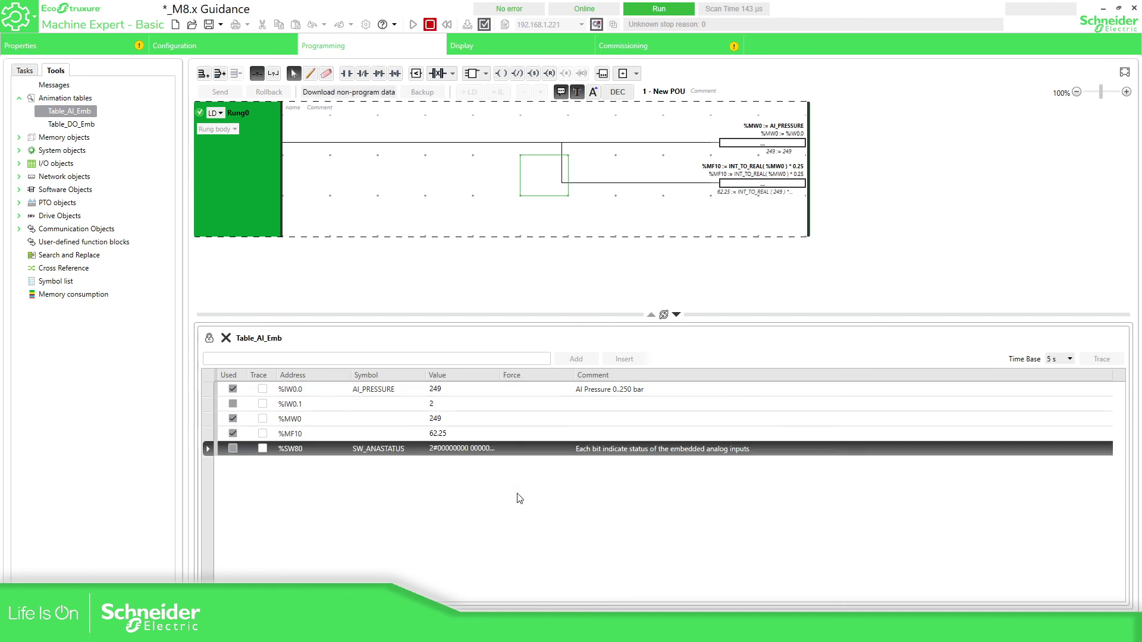
pyautogui.doubleClick(497, 375)
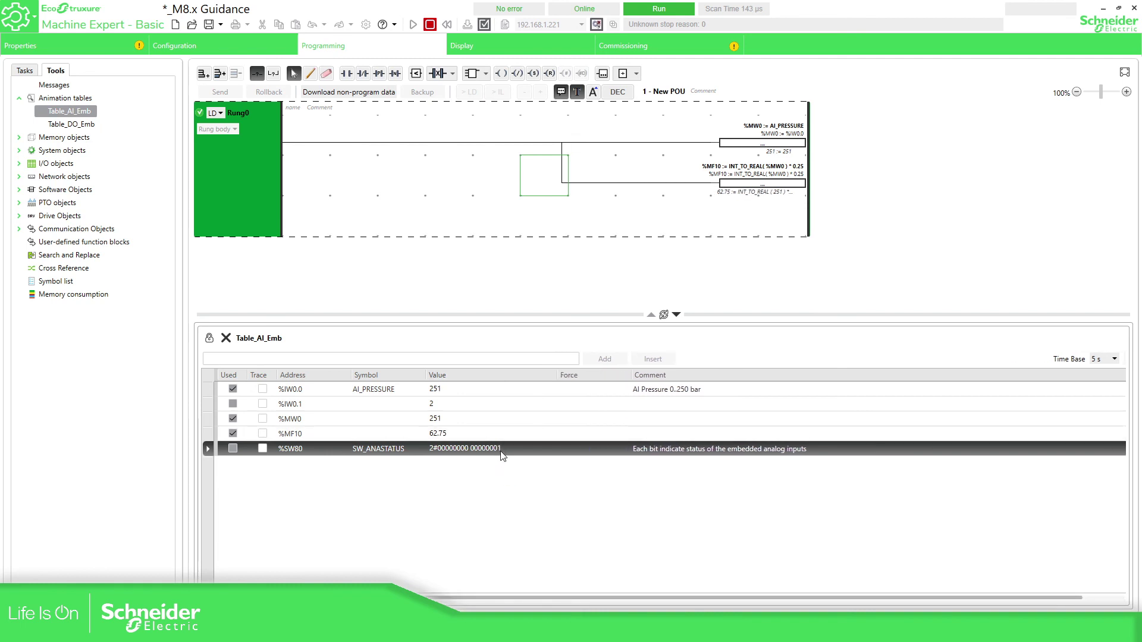